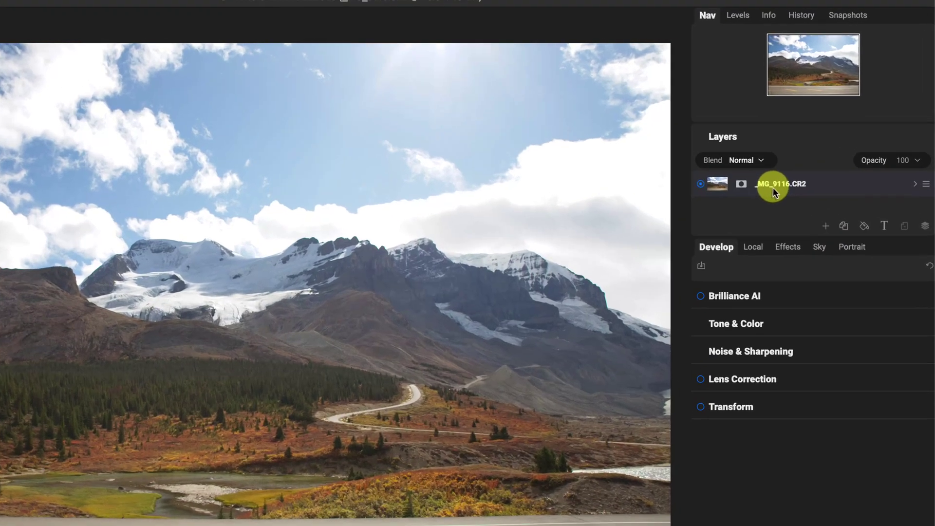
- Rename the _MG_9116.CR2 photo layer as base
double_click(824, 155)
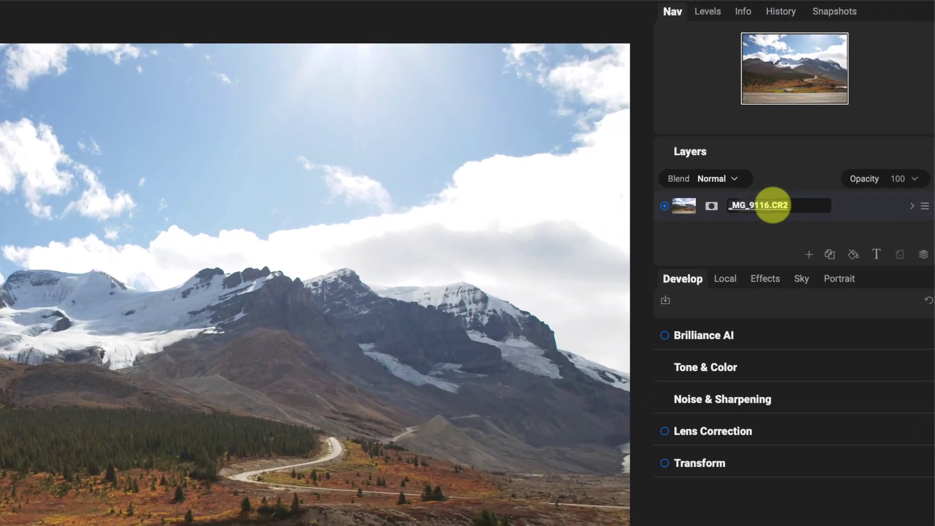
key("Return")
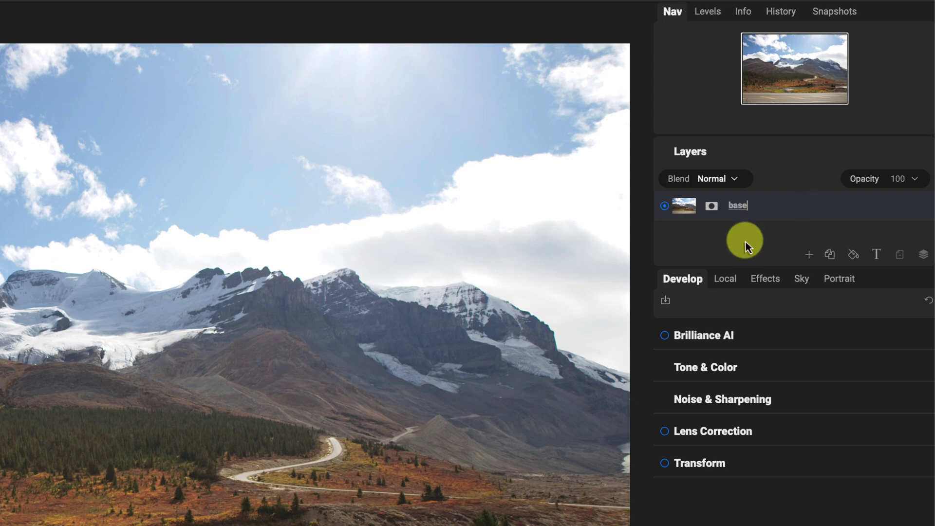
key("Return")
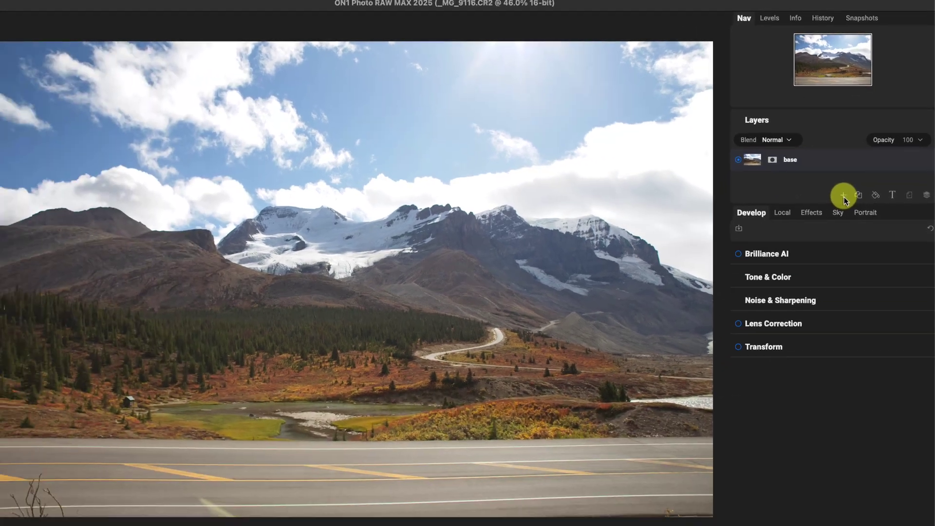
- Add the shades.jpg image from the ON1 folder as a new layer above the base layer
left_click(844, 197)
left_click(669, 365)
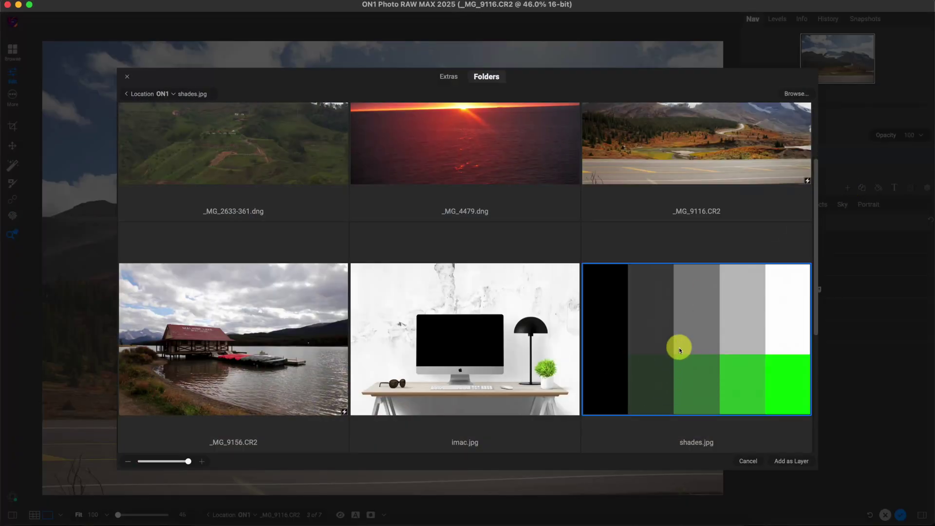
double_click(680, 350)
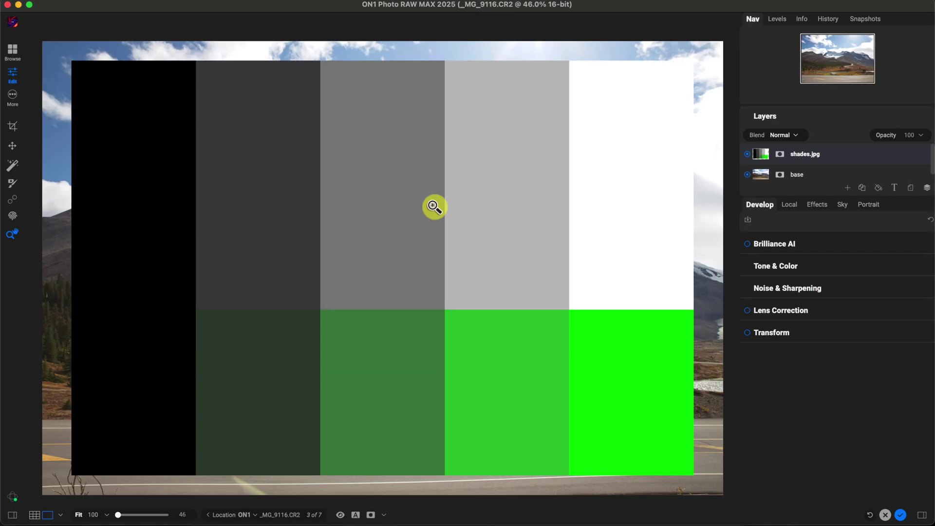
- Scale the shades.jpg layer down to about 3090 by 2030 pixels and reposition it near the middle of the photo
key("v")
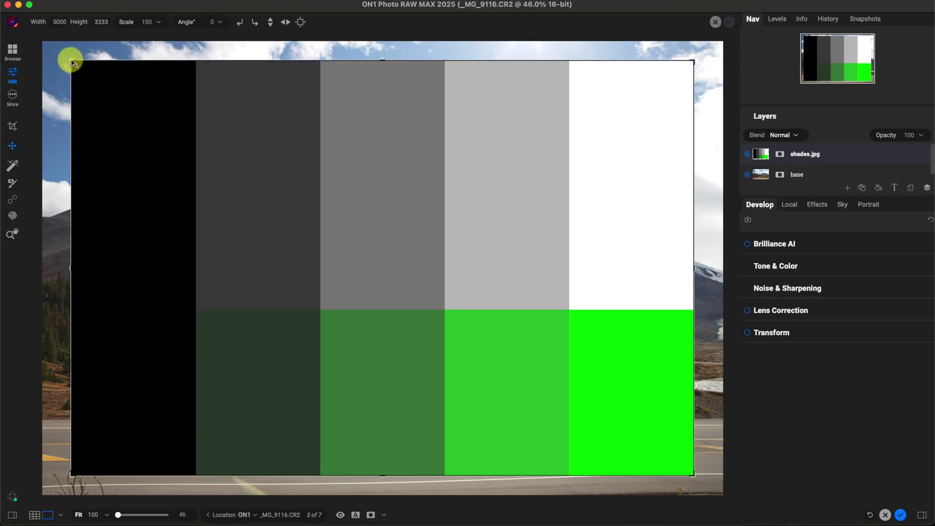
left_click_drag(73, 59, 312, 239)
left_click_drag(472, 283, 351, 181)
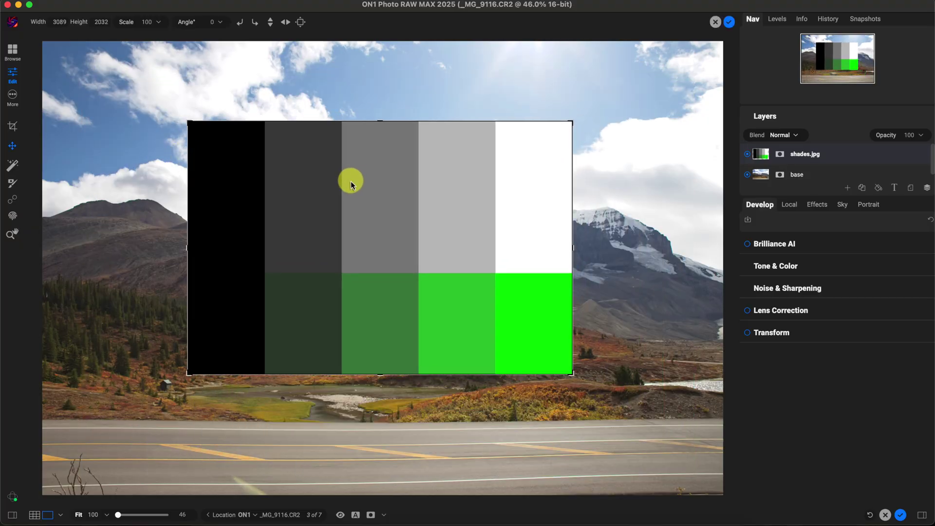
left_click(10, 234)
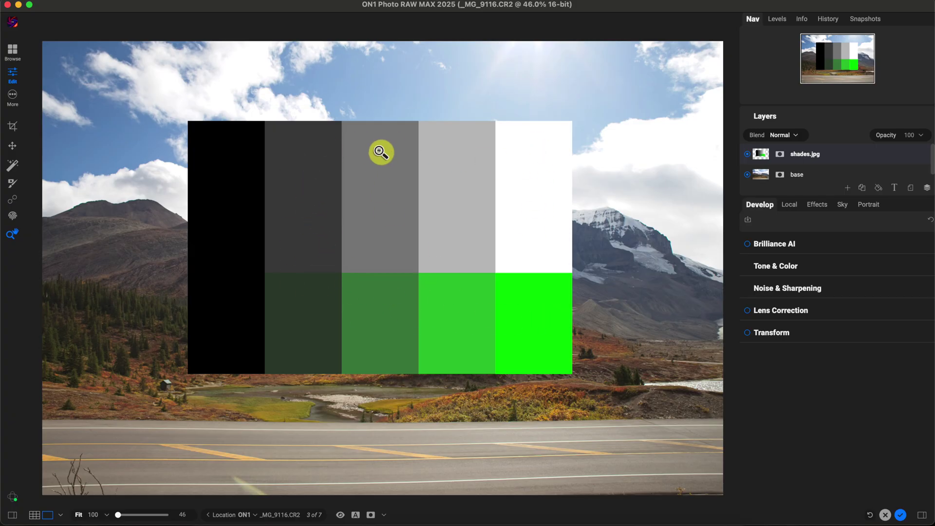
left_click_drag(392, 164, 392, 179)
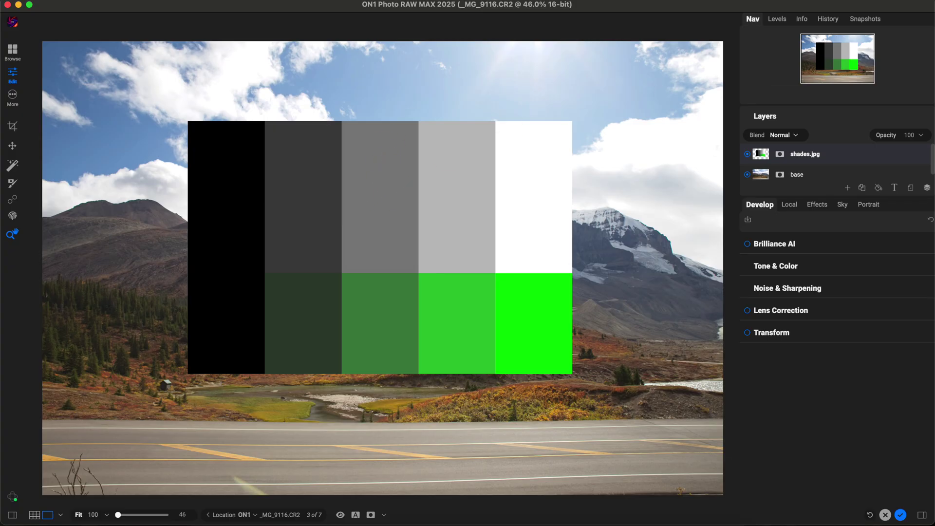
left_click_drag(832, 178, 776, 187)
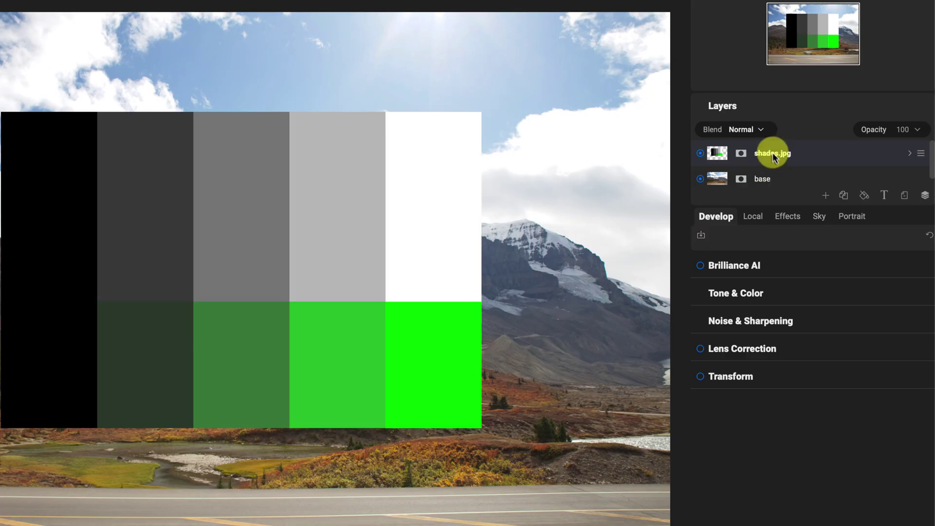
- Preview the available blend modes, including Color, on the shades.jpg layer without applying one
left_click(760, 130)
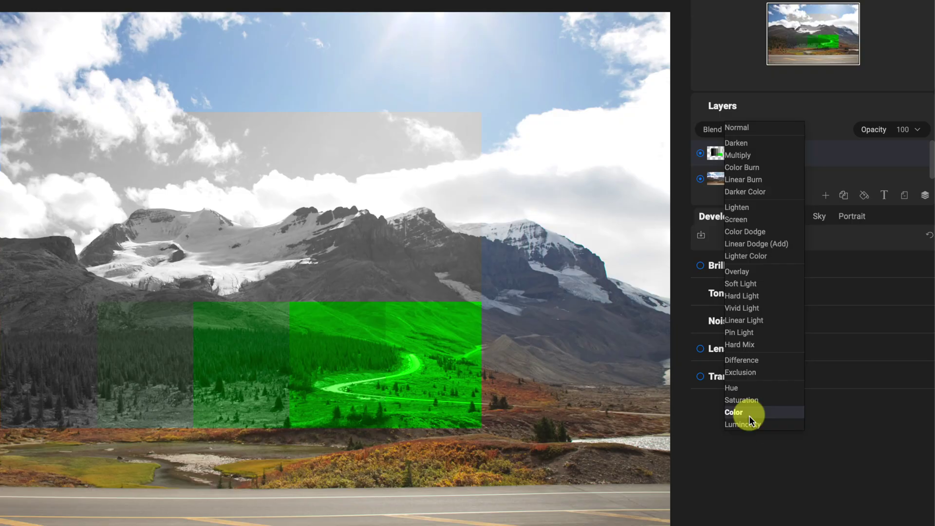
left_click(871, 427)
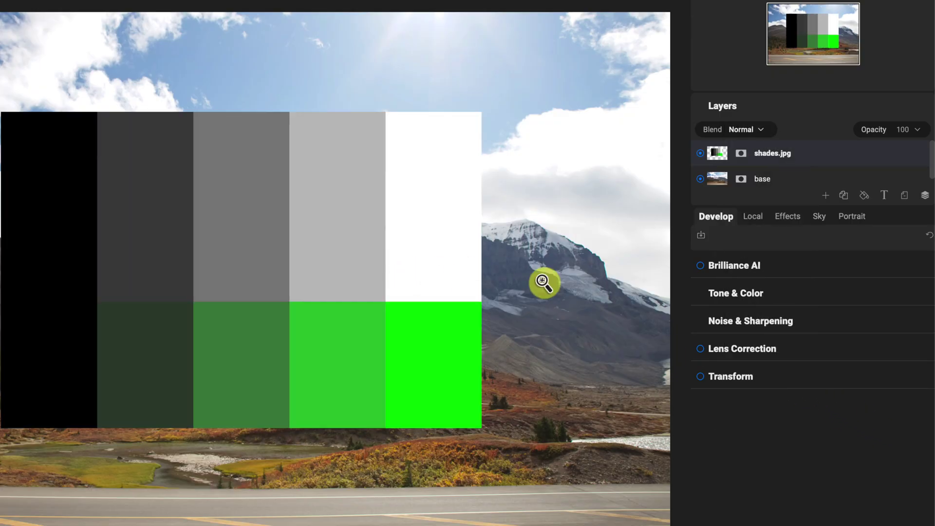
- Add a local adjustment to the shades.jpg layer, view its blending options, and remove the adjustment
left_click(755, 219)
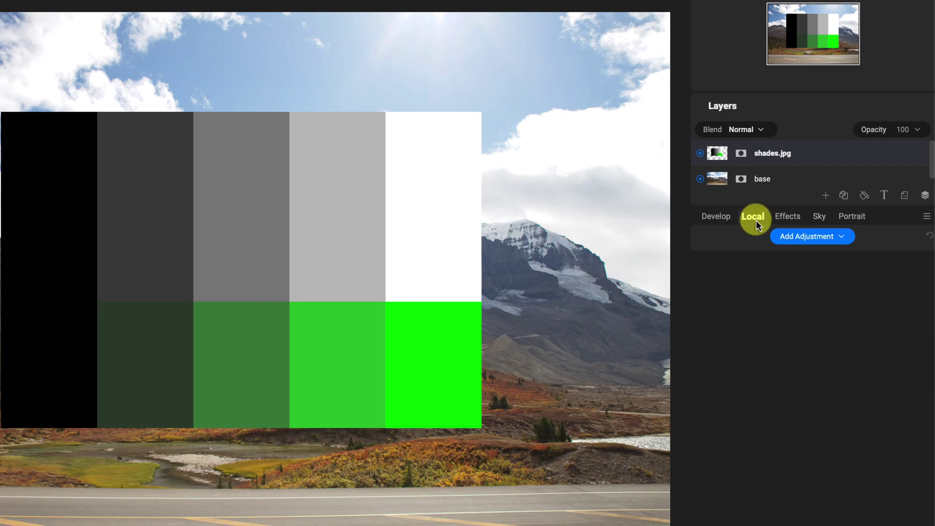
left_click(832, 242)
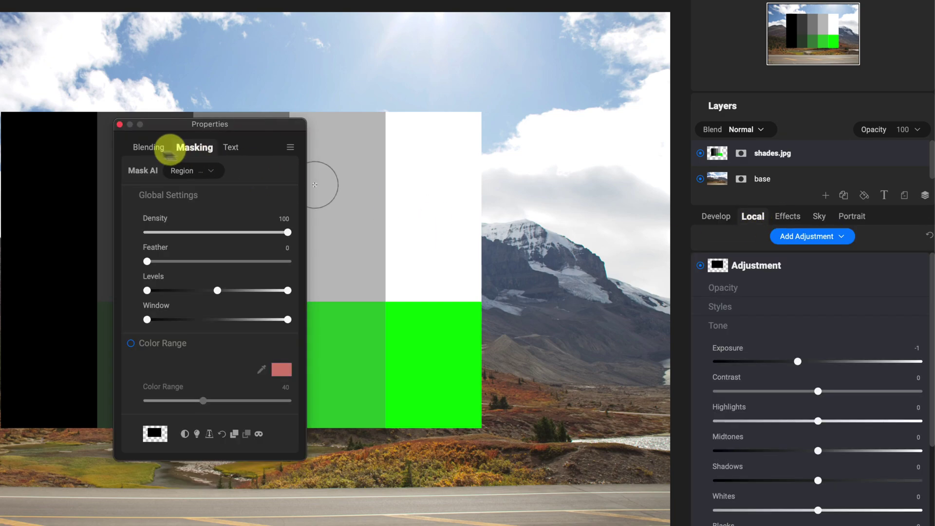
left_click(148, 149)
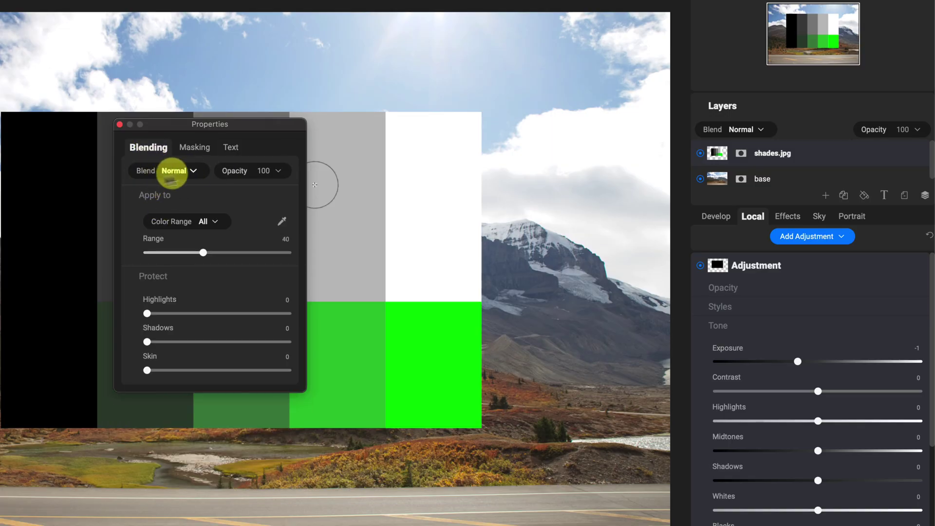
left_click(119, 124)
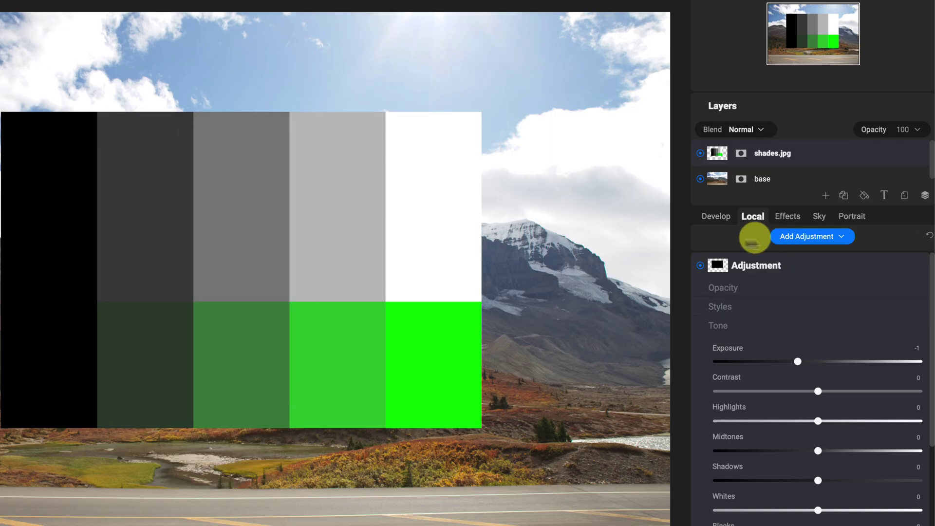
left_click(811, 271)
- Add an HDR Look filter to the shades.jpg layer and preview blend modes in its blending options
left_click(789, 218)
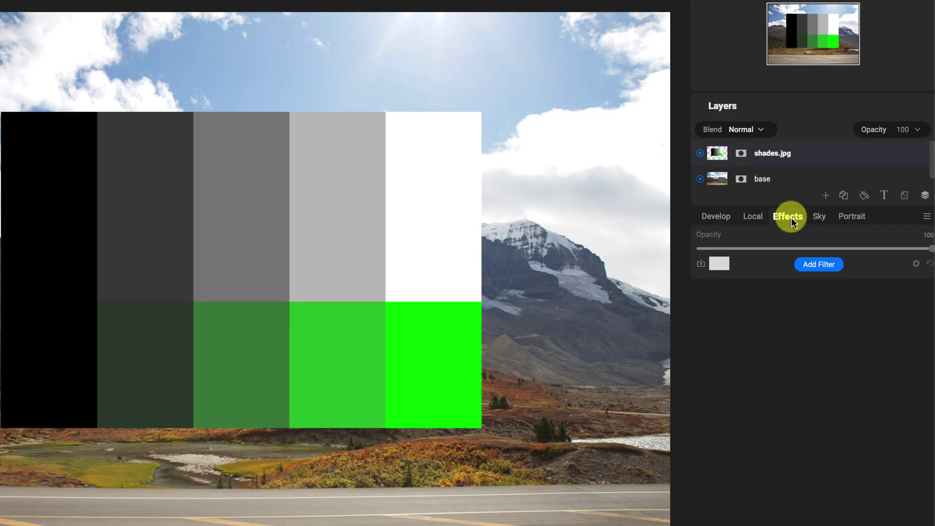
left_click(829, 266)
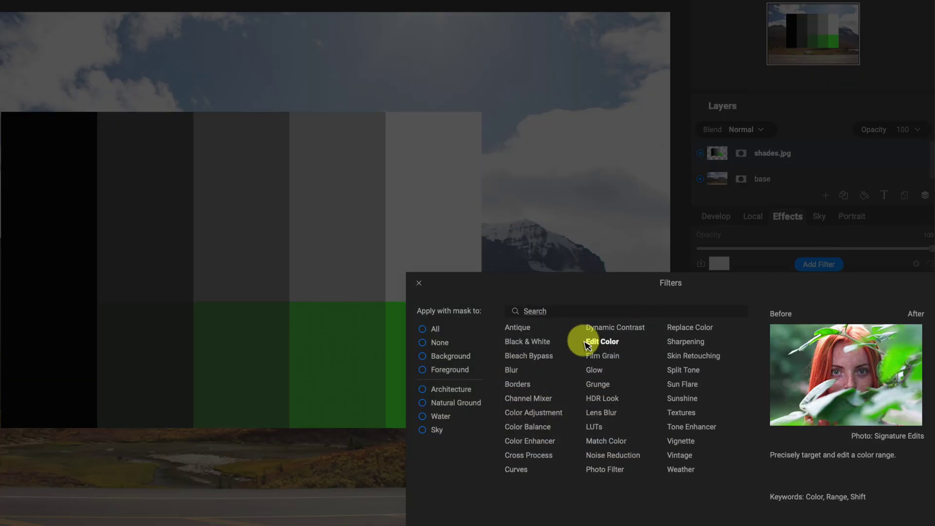
left_click(600, 398)
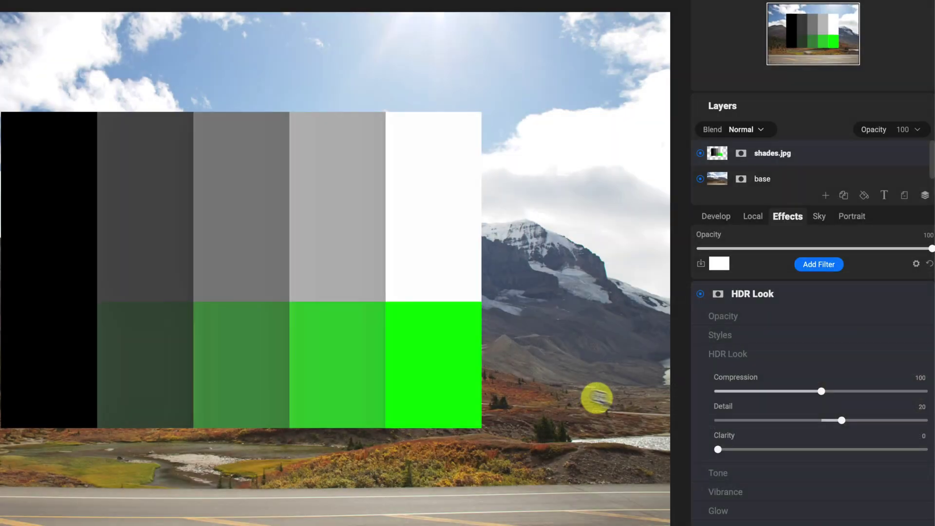
left_click(718, 293)
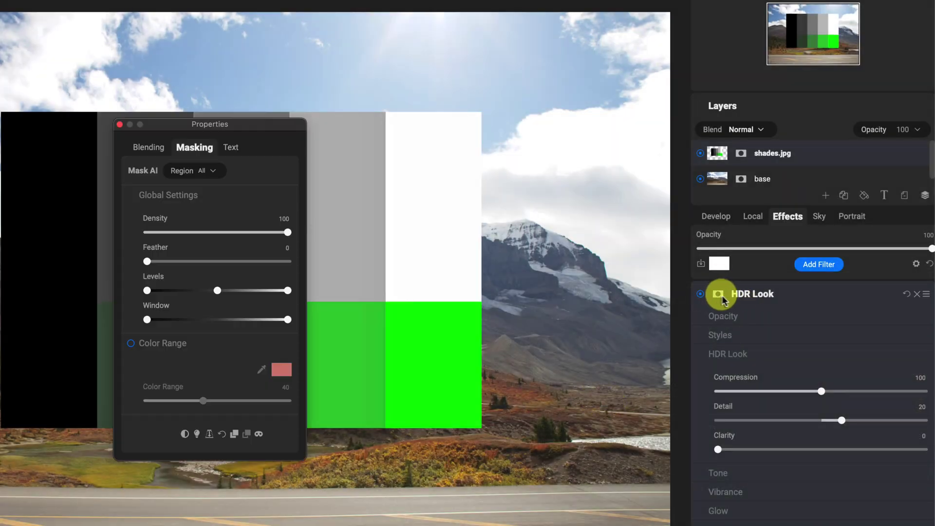
left_click(147, 147)
left_click(170, 170)
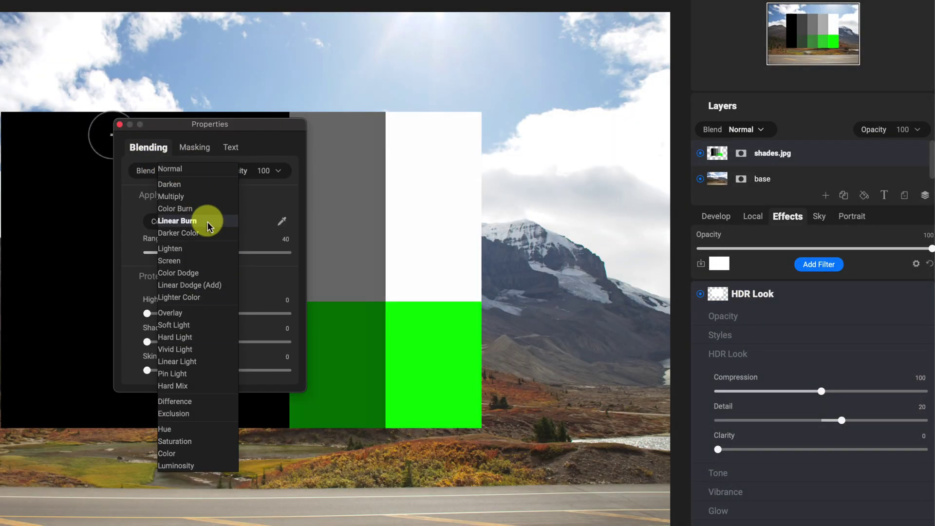
left_click(119, 125)
- Remove the HDR Look filter from the shades.jpg layer and return to the Develop settings
left_click(791, 218)
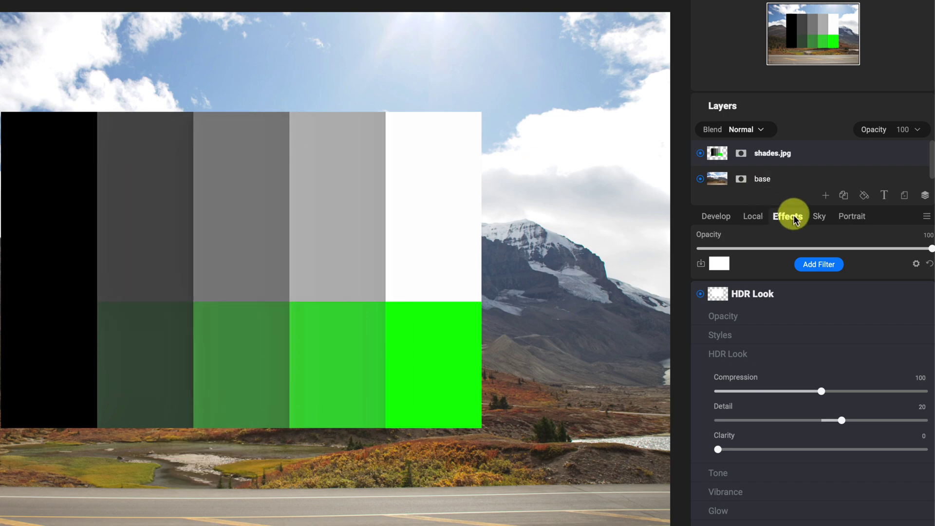
left_click(750, 216)
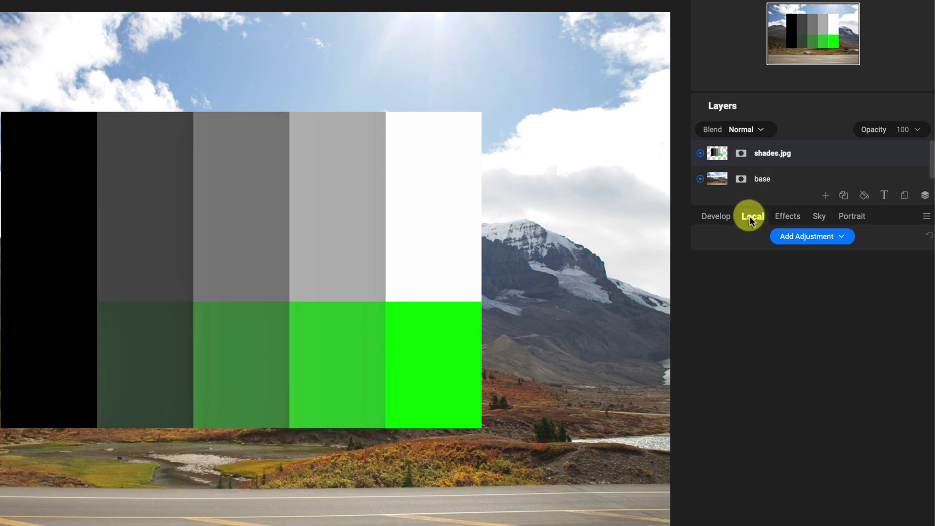
left_click(791, 216)
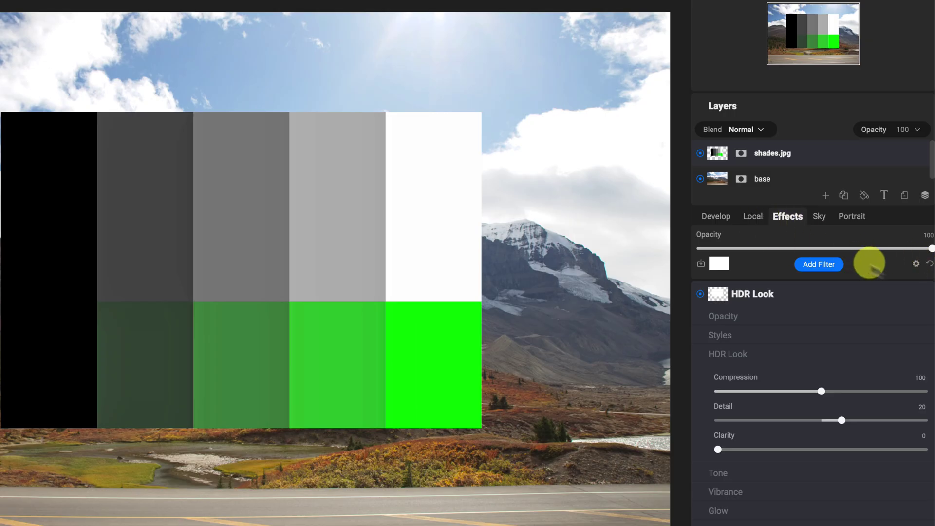
left_click(916, 294)
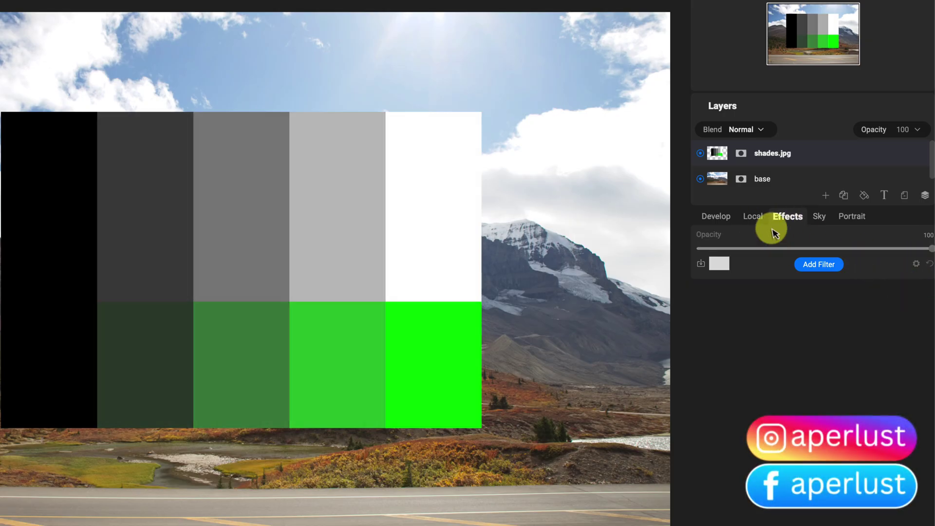
left_click(728, 218)
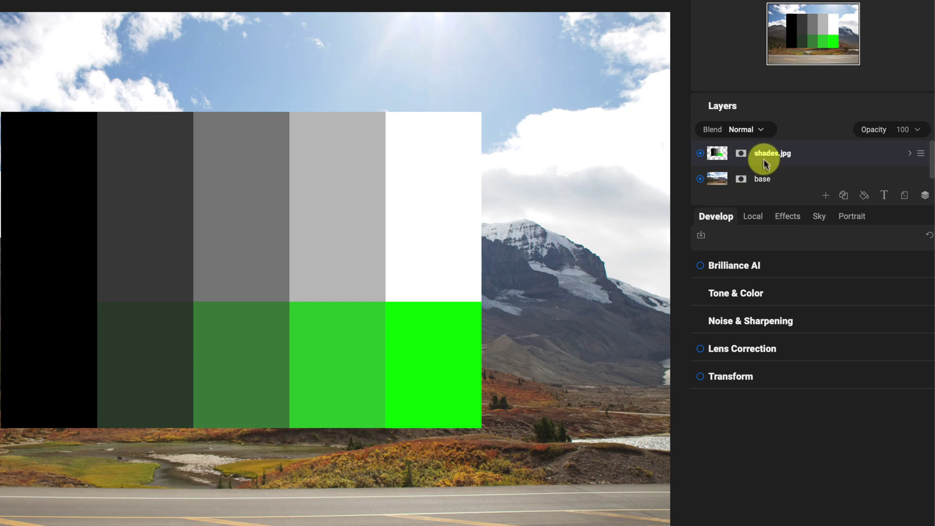
- Set the blend mode of the shades.jpg layer to Darken
left_click(759, 130)
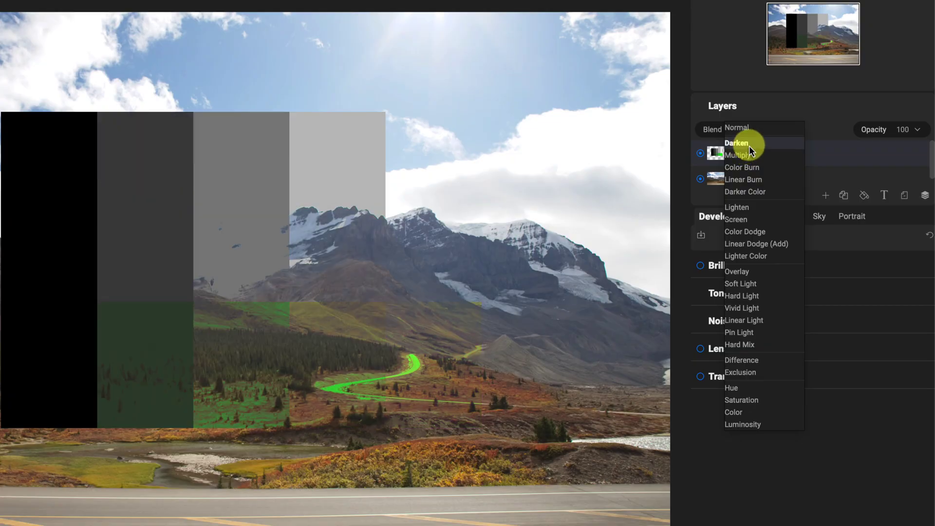
left_click(749, 145)
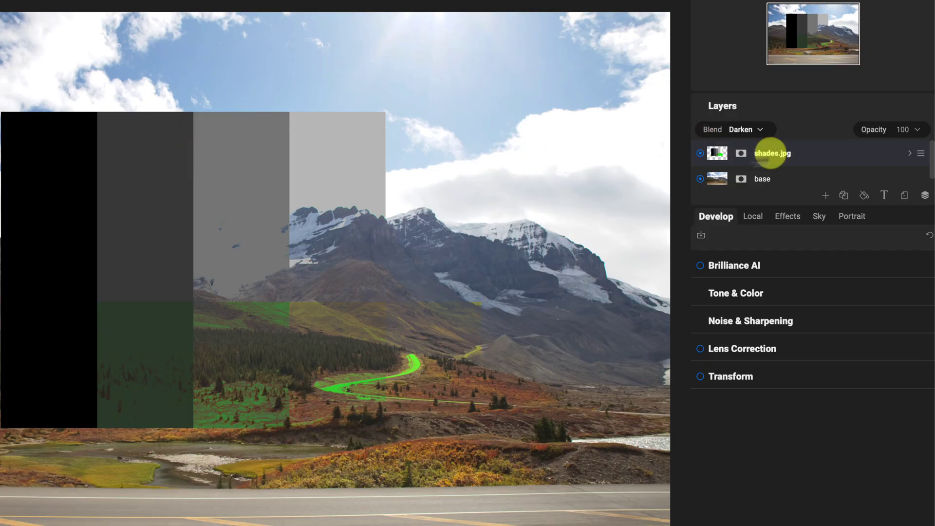
left_click_drag(749, 157, 757, 166)
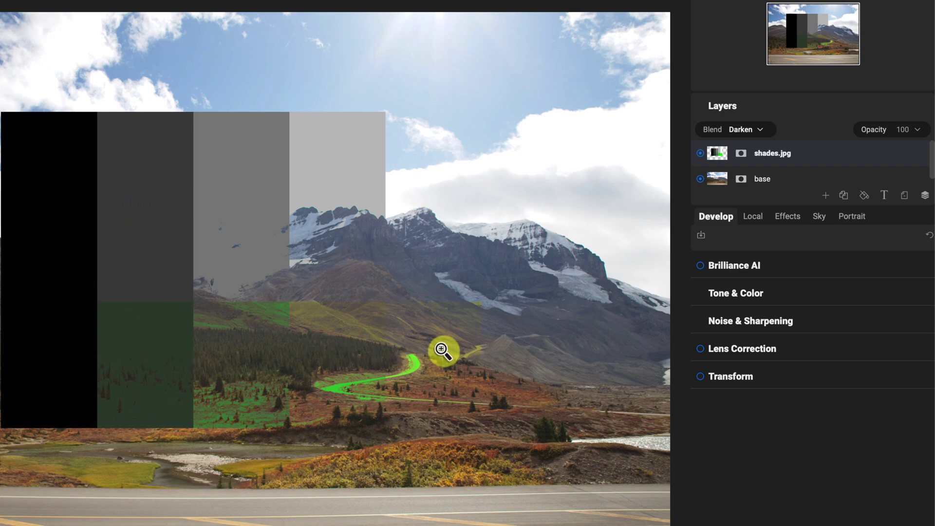
- Try the Multiply blend mode on the shades.jpg layer and switch it back to Darken
left_click(764, 130)
left_click(762, 139)
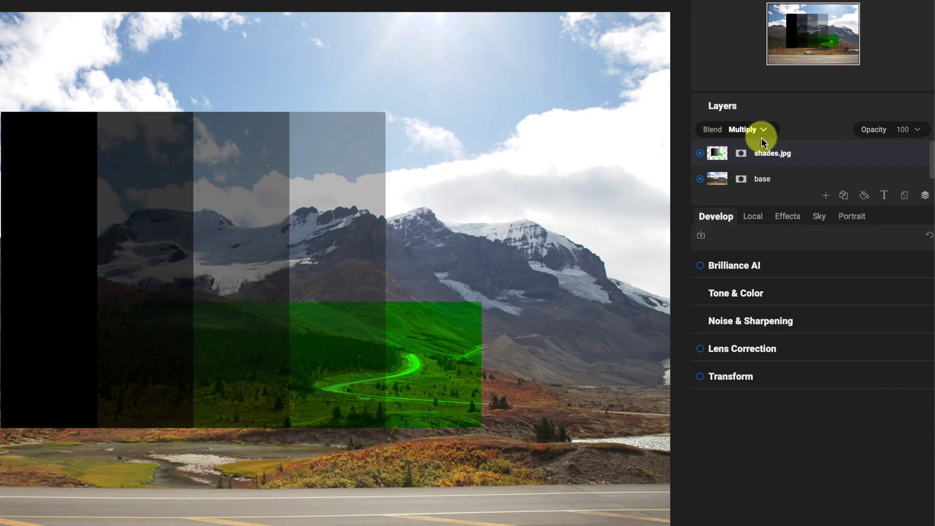
left_click(761, 138)
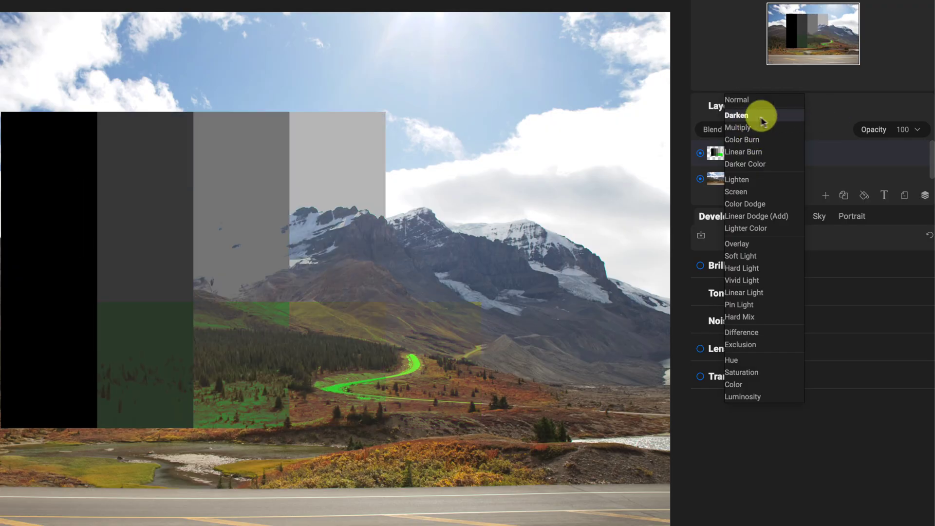
left_click(760, 116)
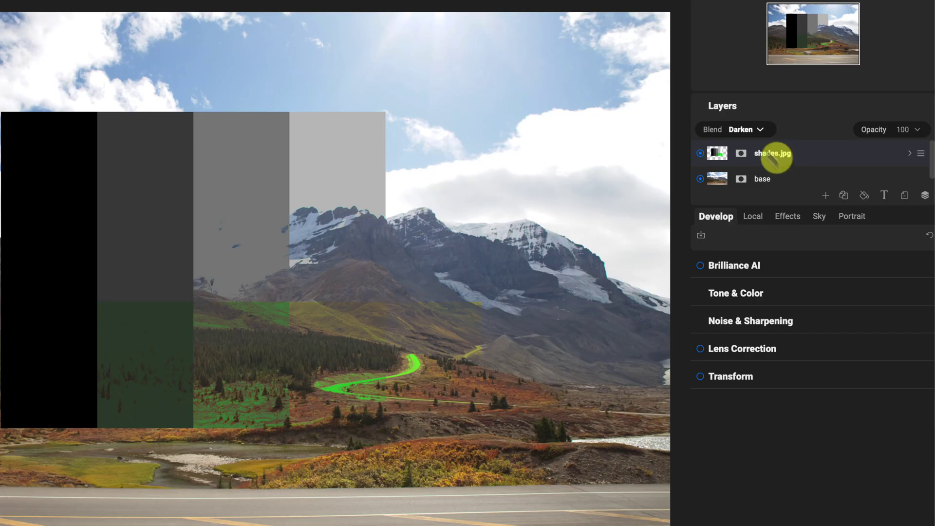
- Set the blend mode of the shades.jpg layer to Lighten
left_click(756, 130)
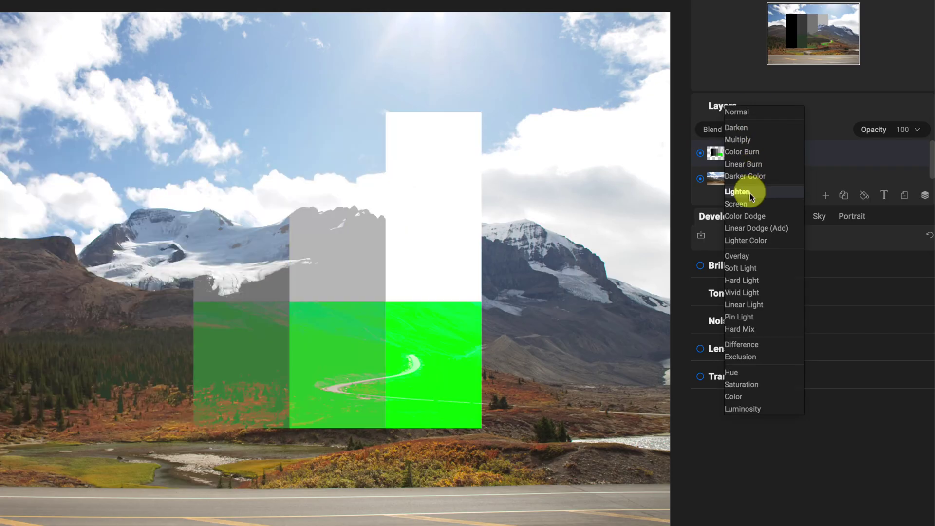
left_click(750, 192)
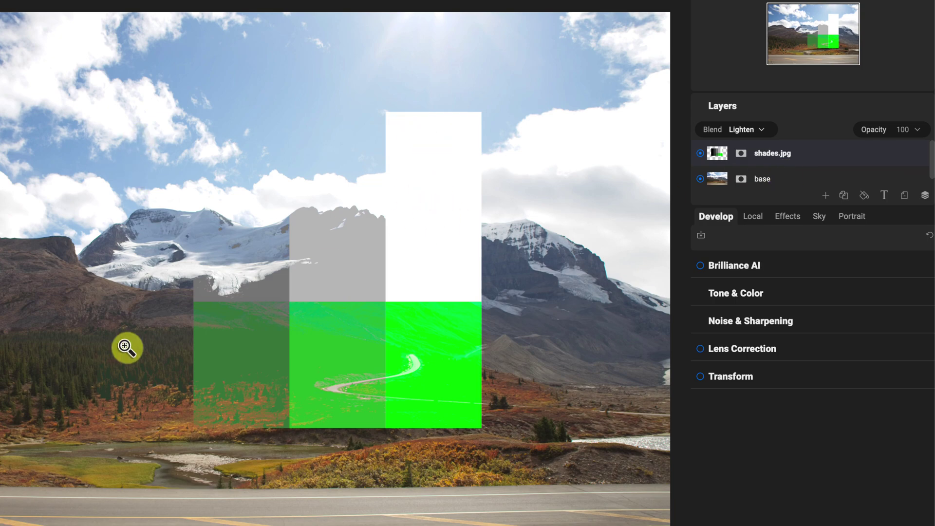
- Delete the shades.jpg layer and duplicate the base landscape layer
left_click(761, 133)
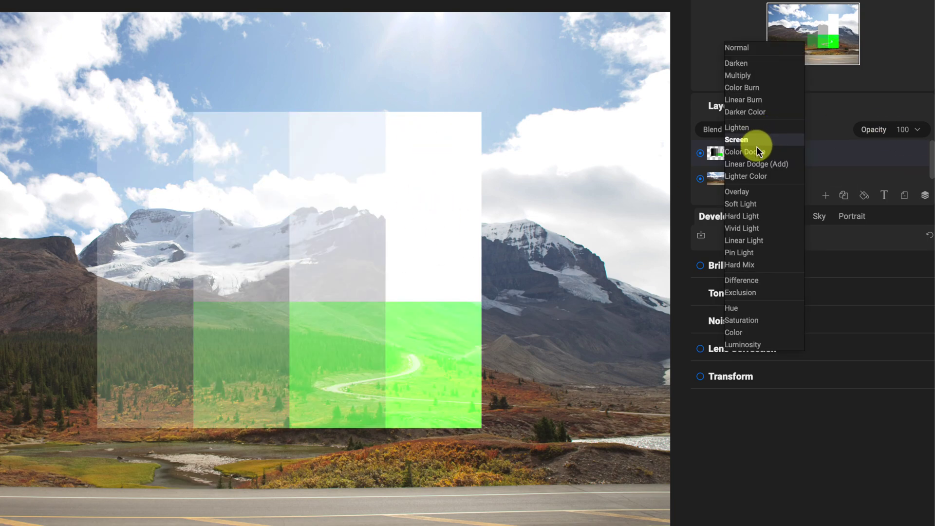
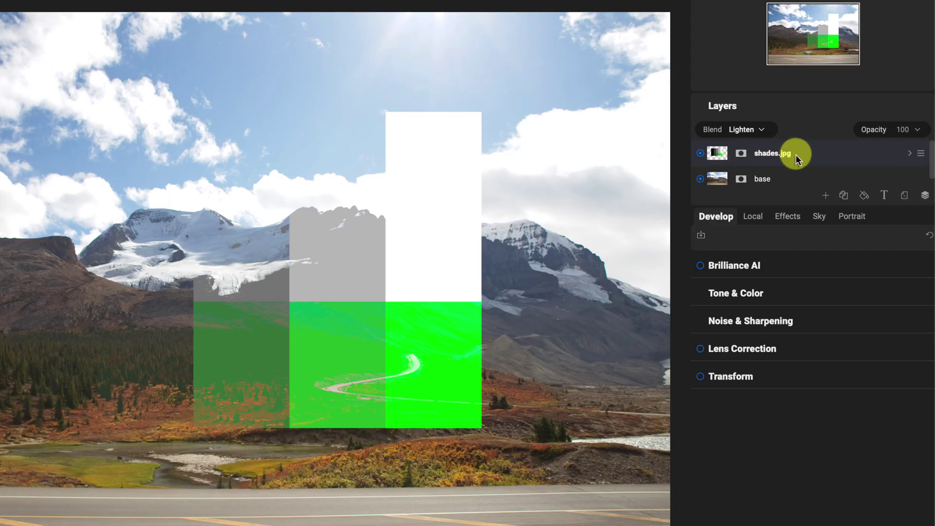
left_click(905, 194)
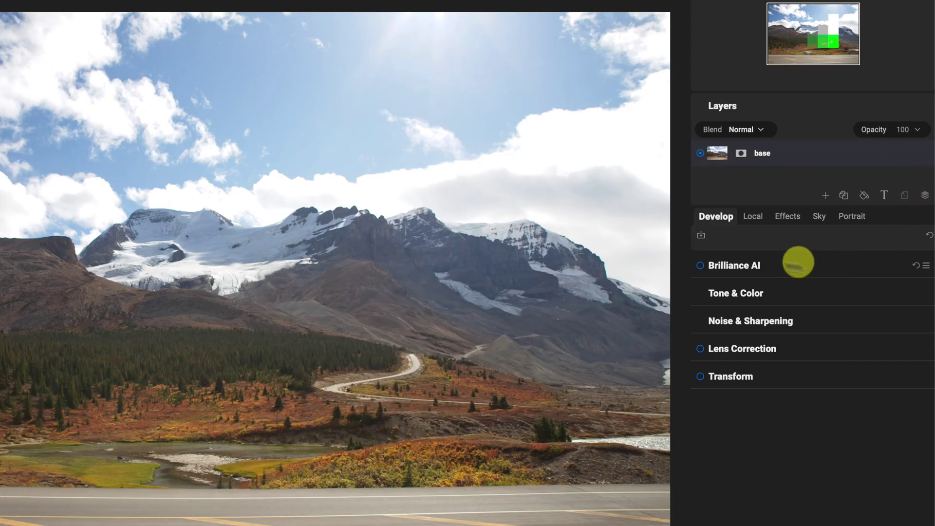
left_click(845, 197)
- Rename the duplicated base layer as blend
double_click(759, 153)
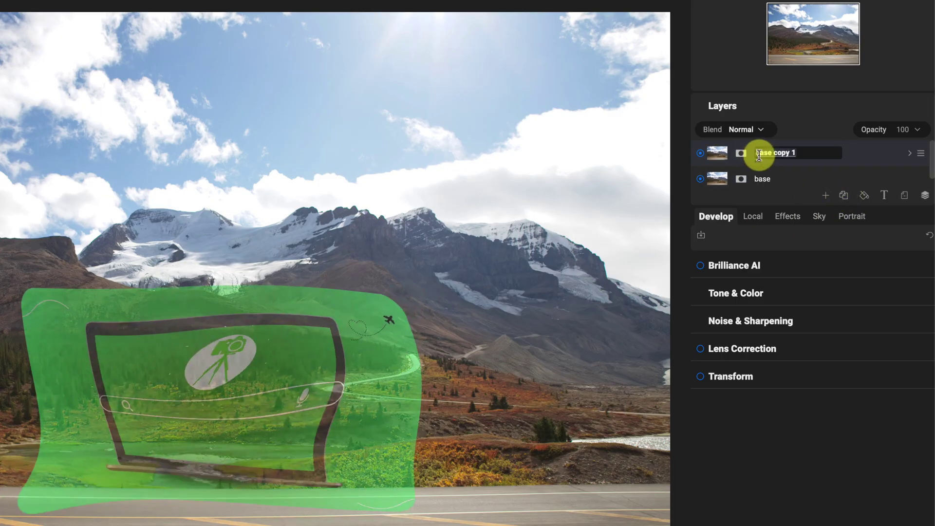
type("blemd")
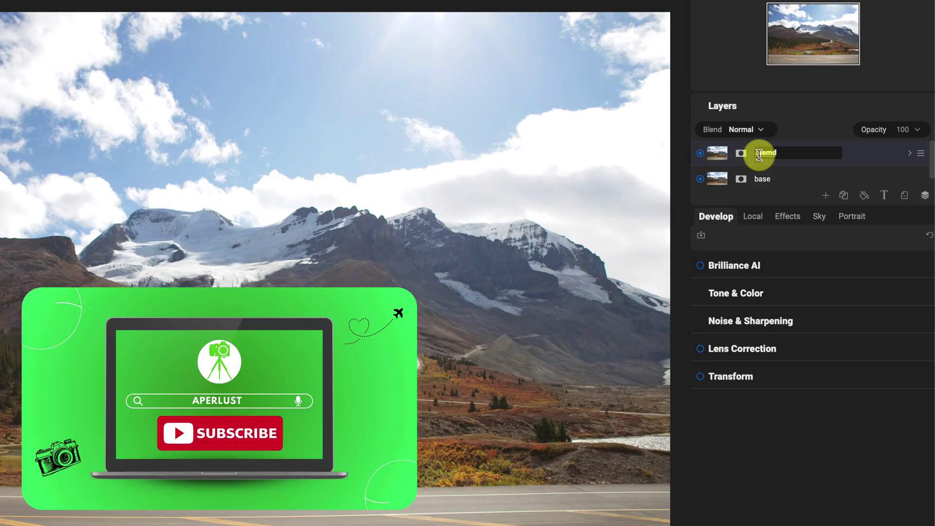
key("BackSpace")
key("BackSpace")
type("nd")
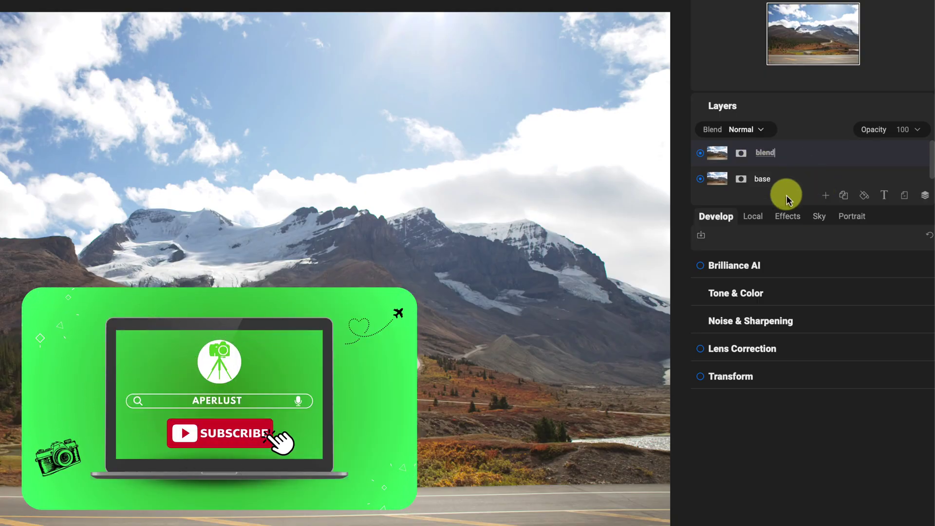
left_click(814, 151)
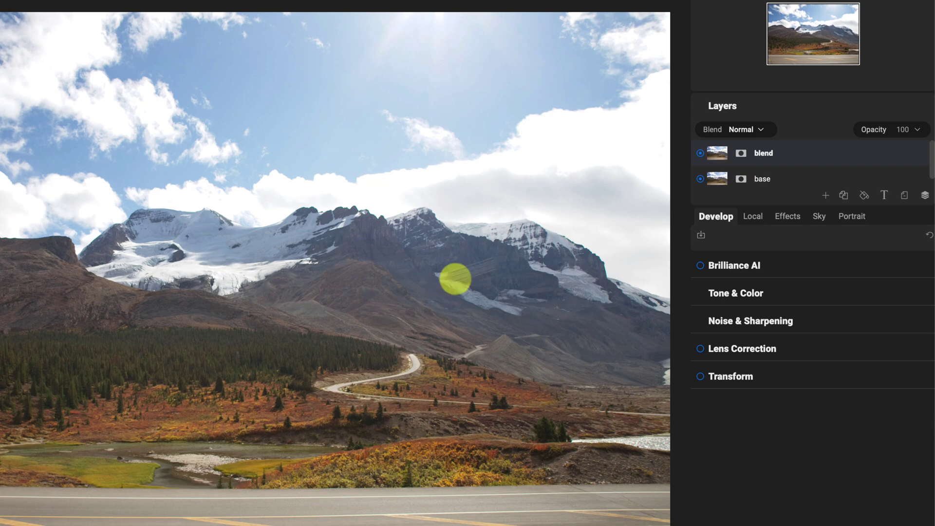
- Try the Darken and Lighten blend modes on the blend layer
left_click(748, 130)
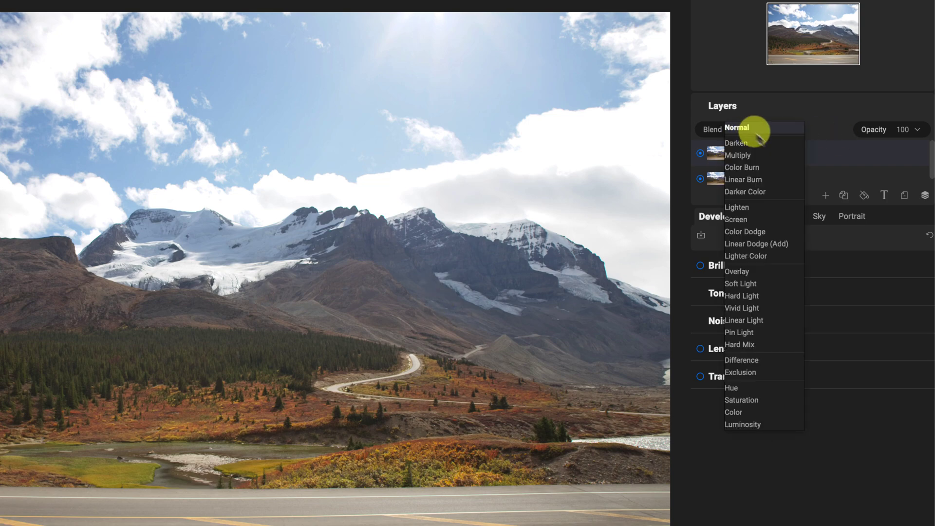
left_click(762, 144)
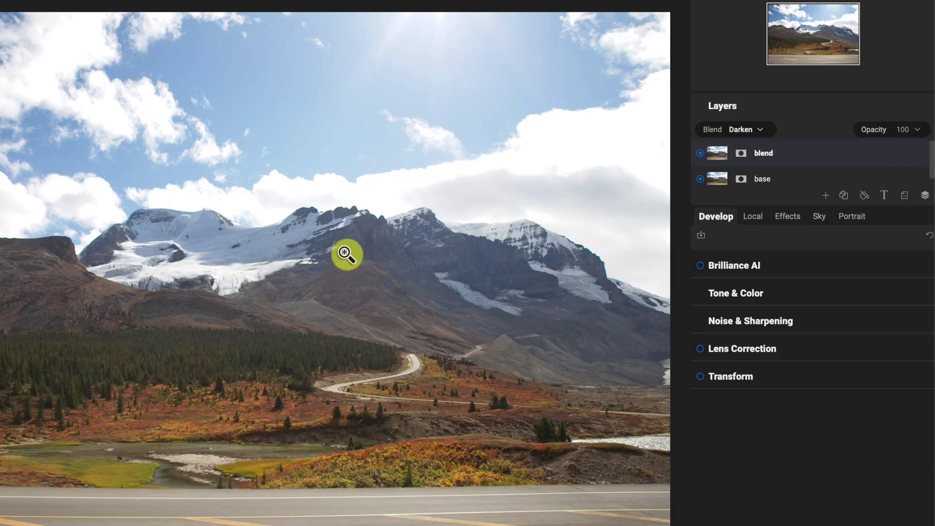
left_click(748, 131)
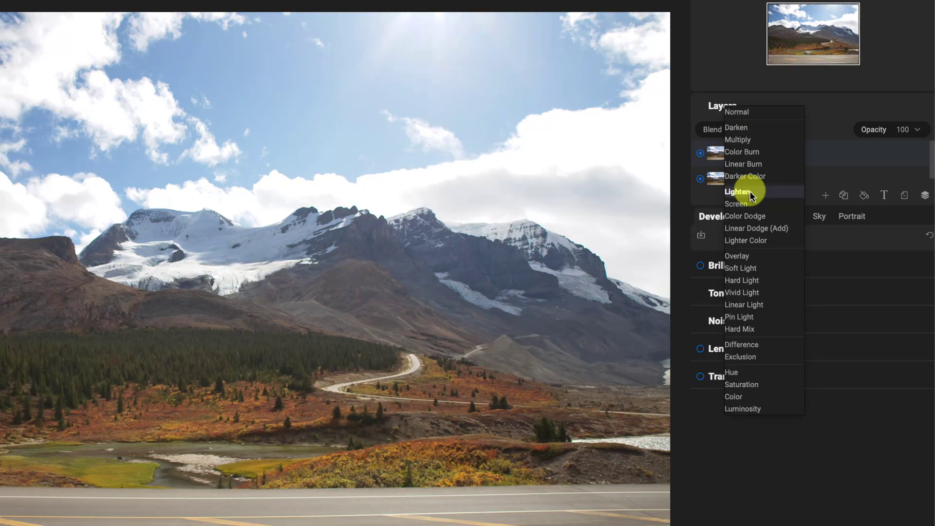
left_click(740, 191)
- Try the Multiply blend mode on the blend layer and vary its opacity, ending at 100
left_click(762, 135)
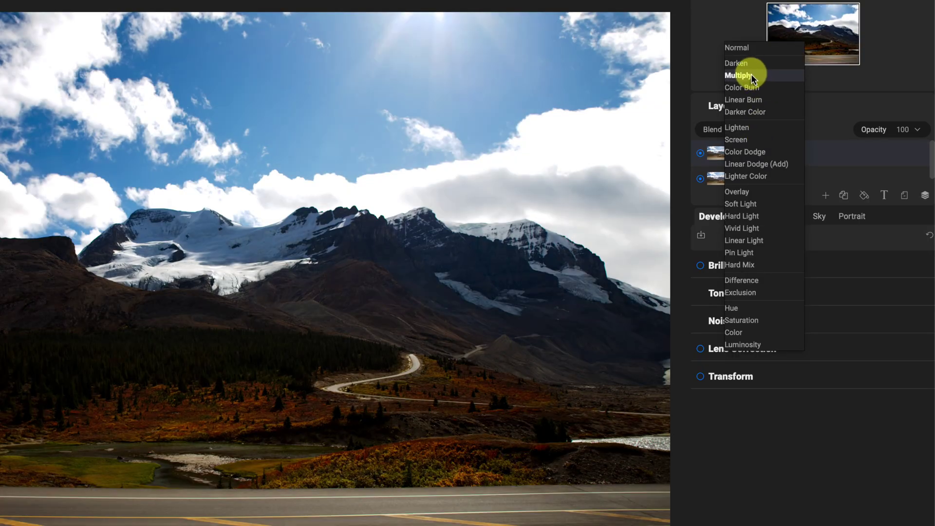
left_click(753, 78)
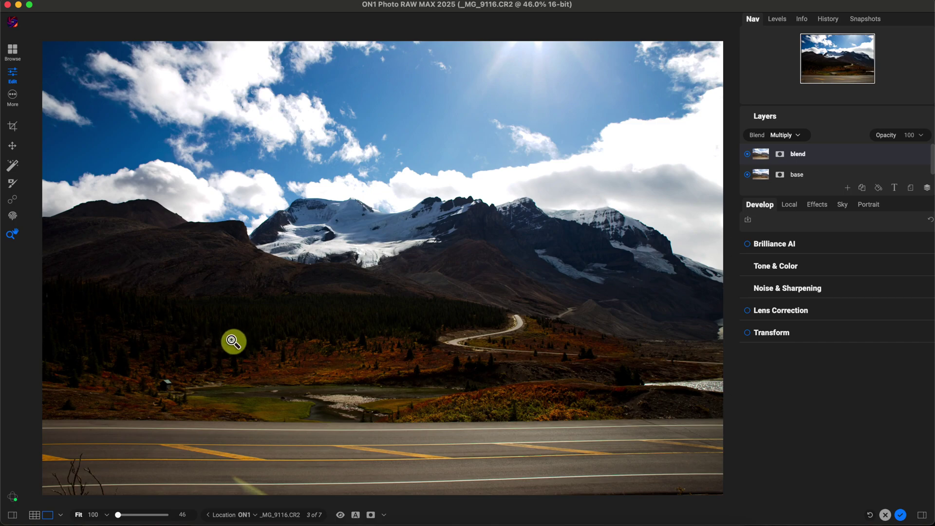
left_click(918, 135)
mouse_move(920, 150)
left_mouse_down()
mouse_move(890, 151)
mouse_move(927, 149)
left_mouse_up()
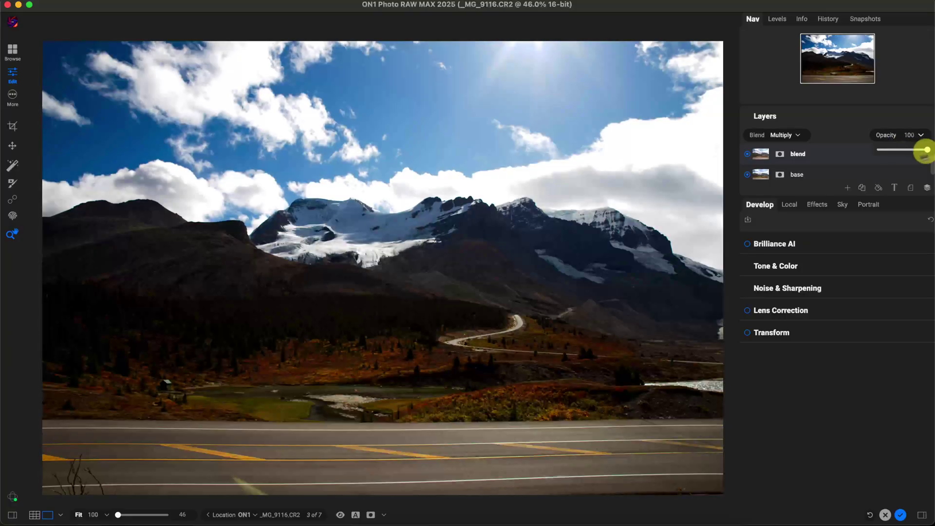
- Add a white mask to the blend layer and close the mask properties
left_click(780, 154)
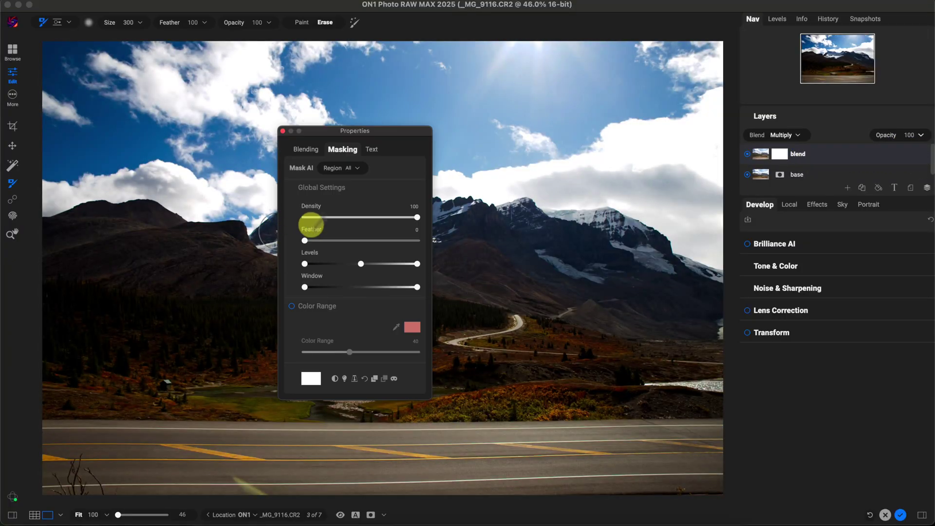
left_click(283, 131)
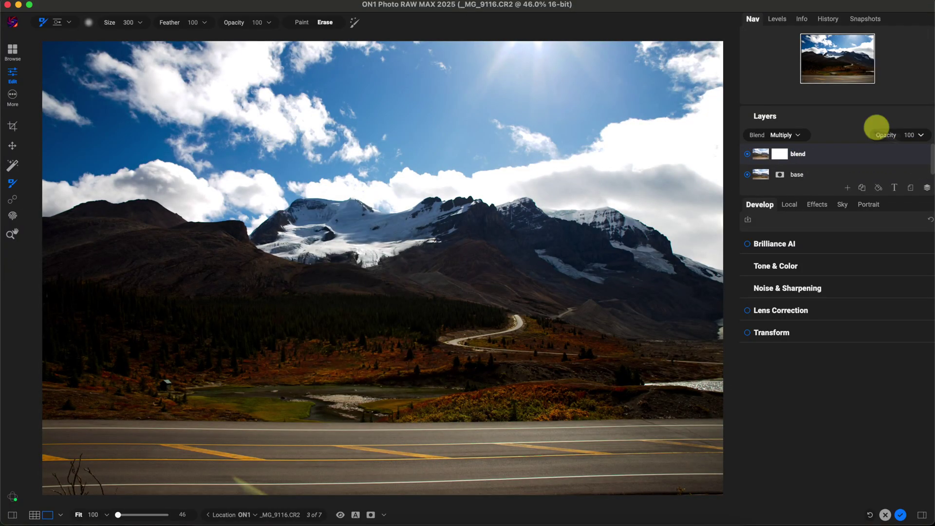
left_click(796, 135)
left_click(845, 151)
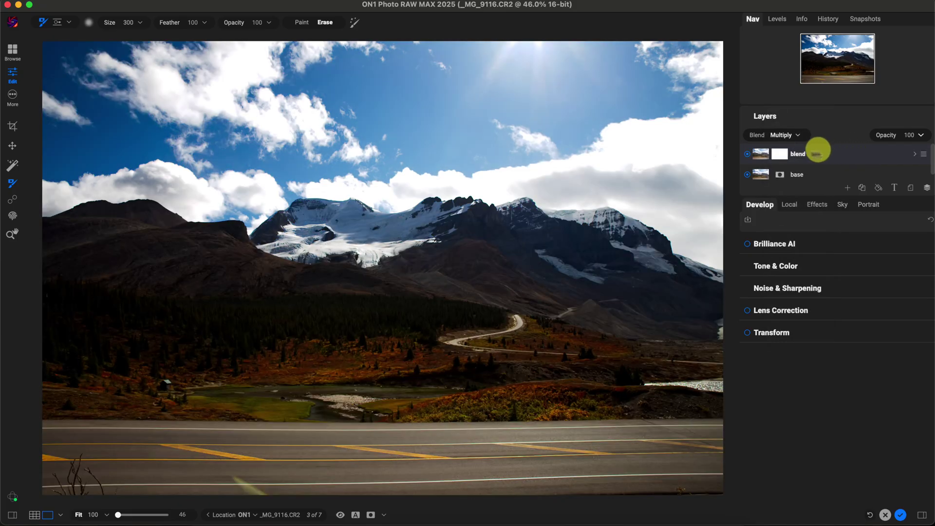
- Set the blend layer's blend mode to Soft Light and its opacity to 70
left_click(803, 140)
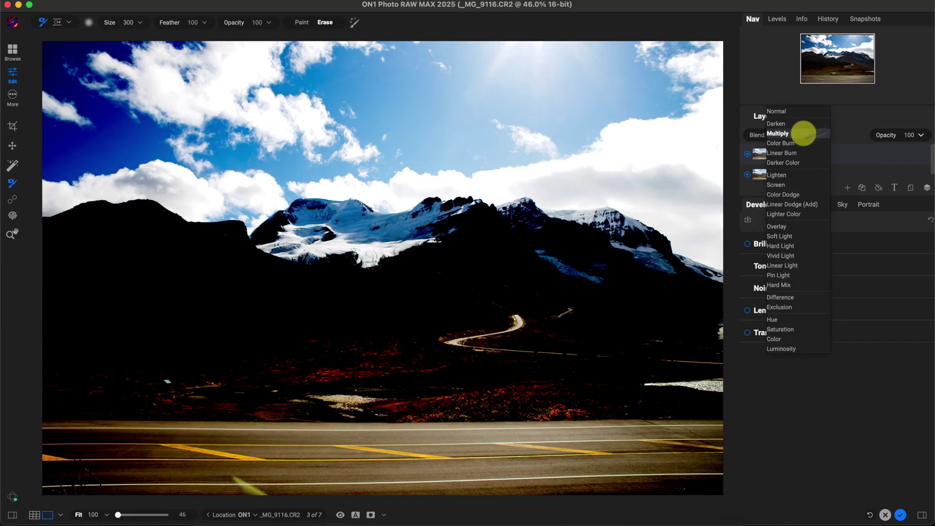
left_click(803, 141)
left_click(803, 139)
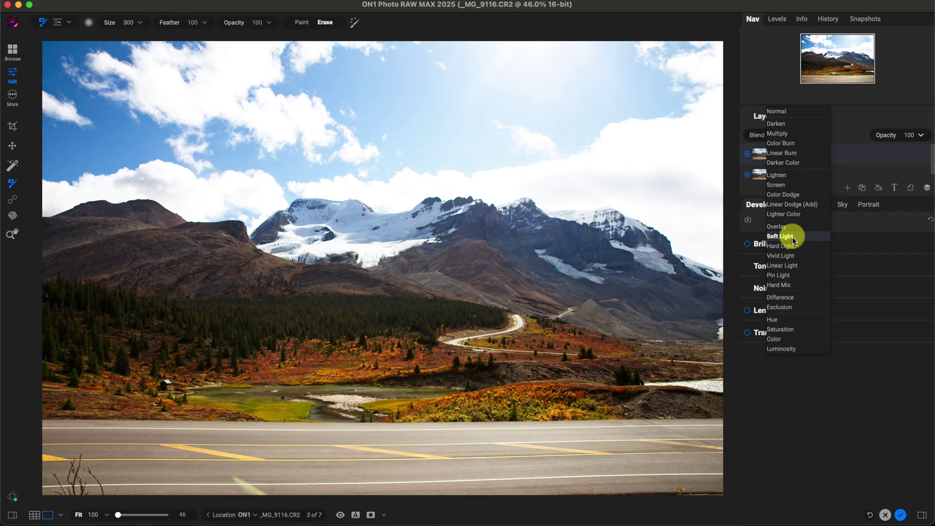
left_click(795, 236)
left_click(921, 135)
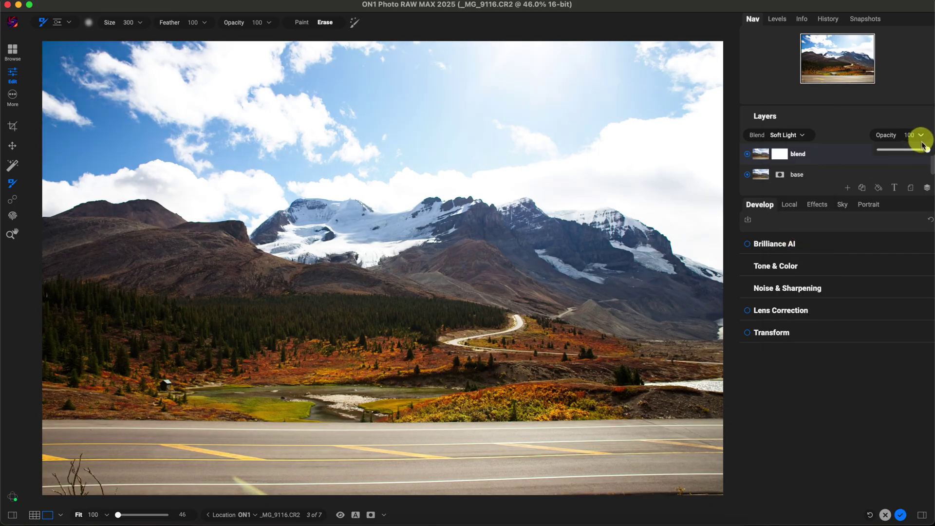
left_click_drag(924, 149, 916, 155)
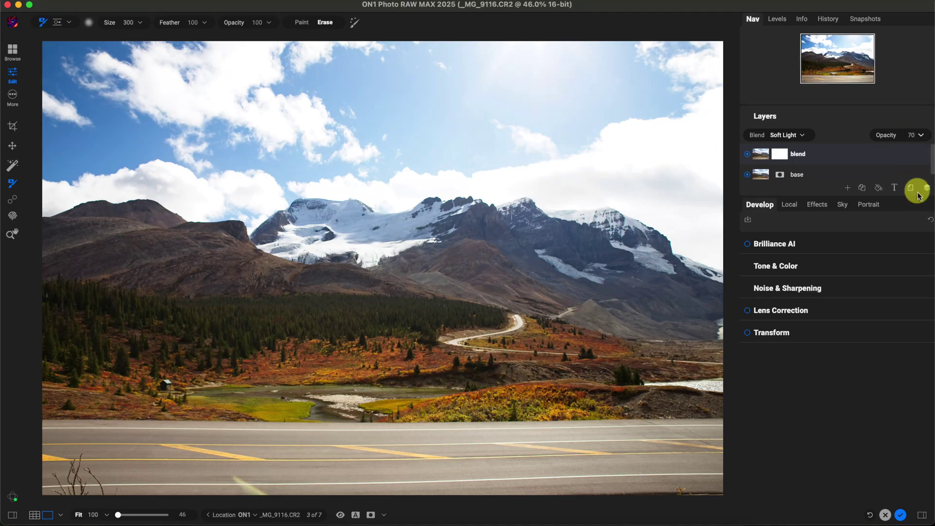
- Hide and reshow the blend layer to compare the photo with and without the Soft Light blend
left_click(748, 155)
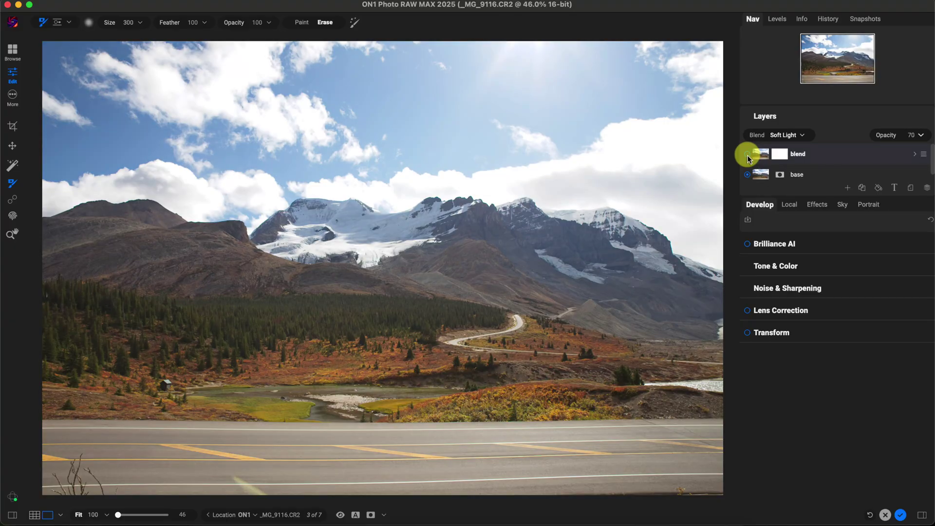
left_click(747, 155)
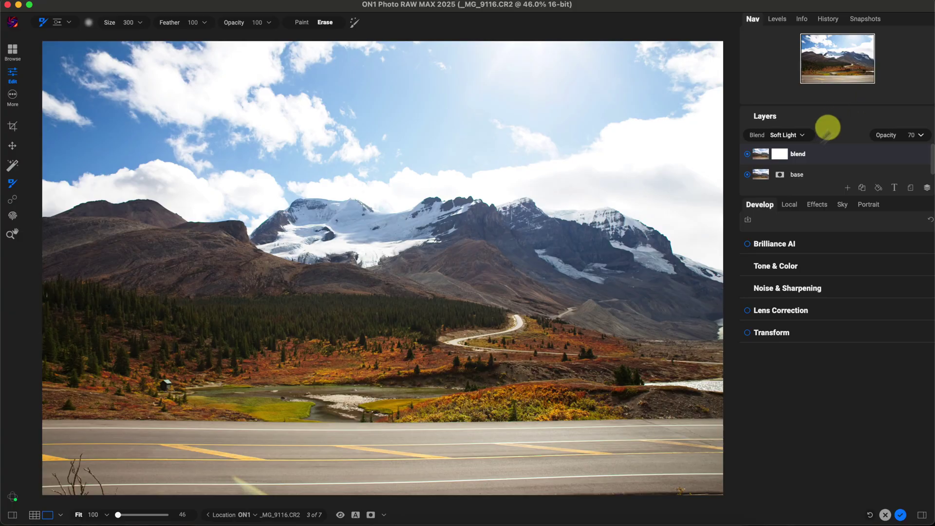
left_click(797, 136)
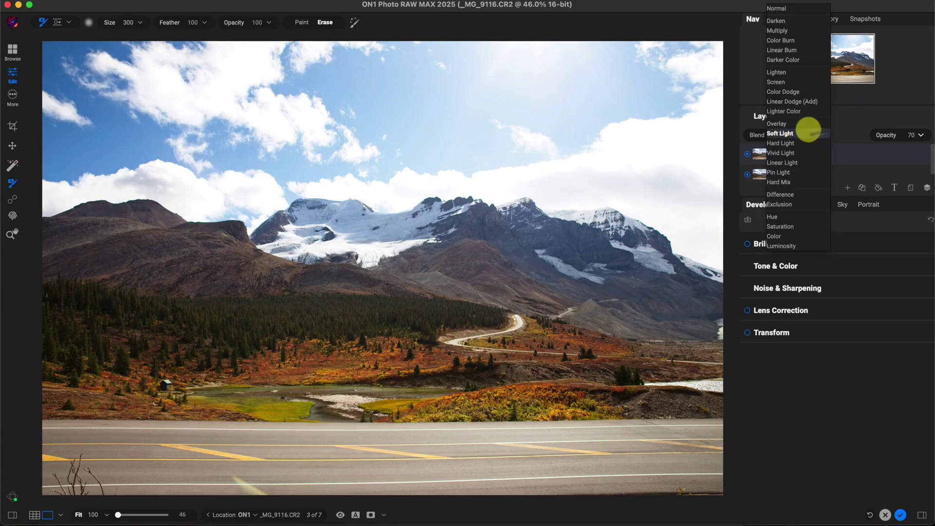
left_click(856, 121)
- Set the blend layer's blend mode to Difference and its opacity to 100
left_click(803, 135)
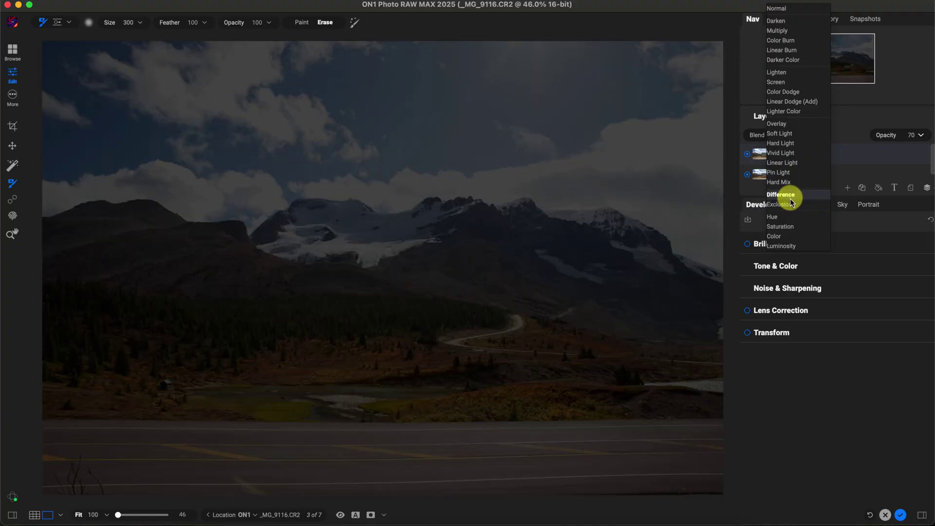
left_click(787, 194)
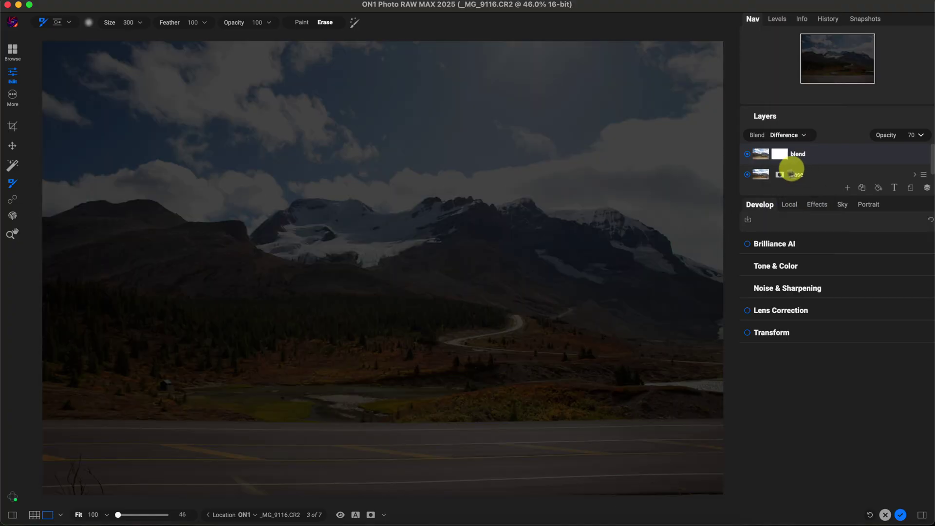
left_click(917, 135)
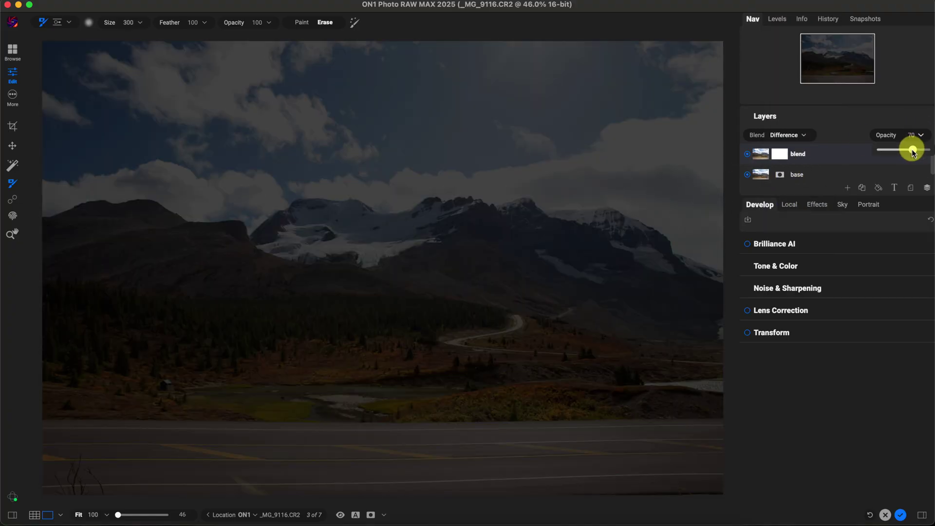
left_click_drag(914, 152, 931, 150)
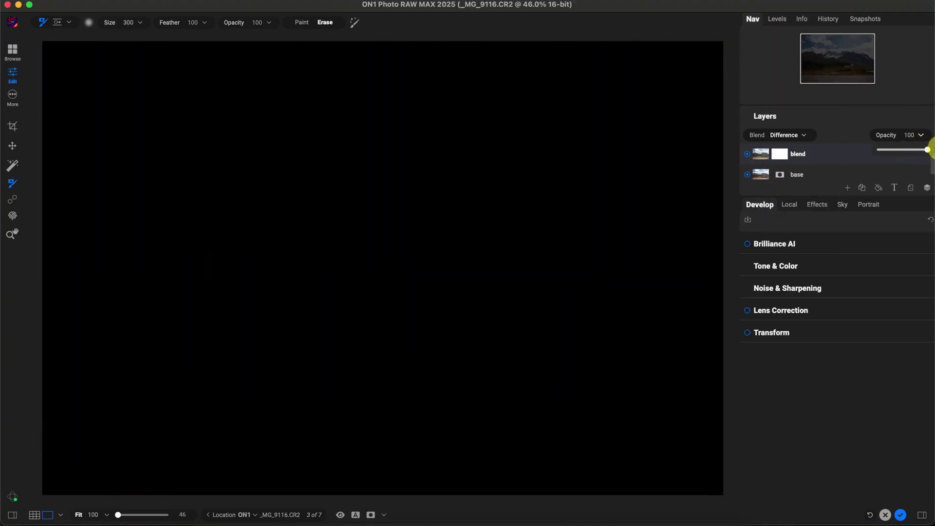
- Preview the Exclusion and Linear Light blend modes on the blend layer, keeping it set to Difference
left_click(805, 137)
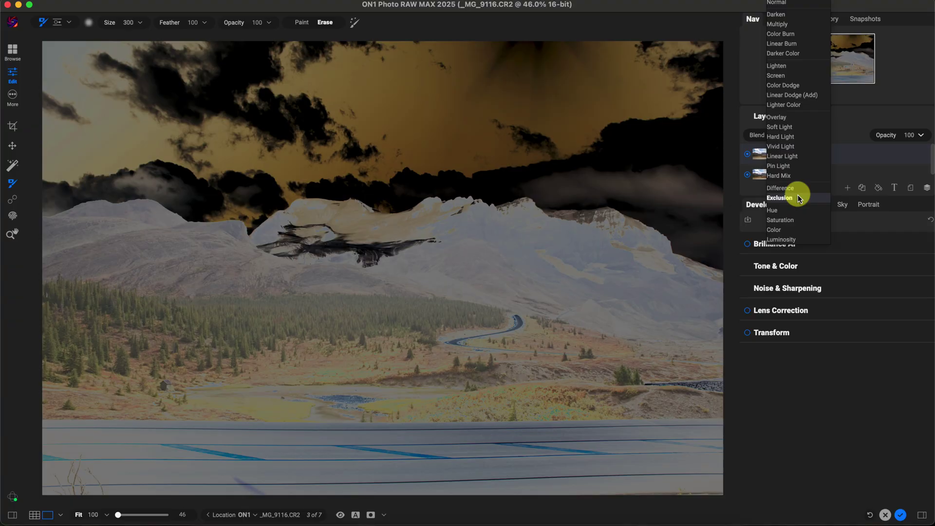
left_click(802, 188)
left_click(800, 140)
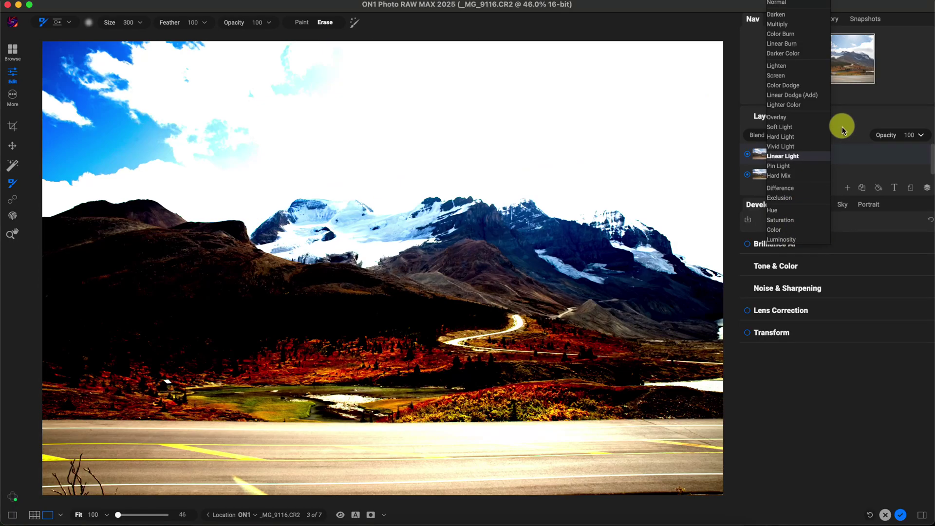
left_click(843, 129)
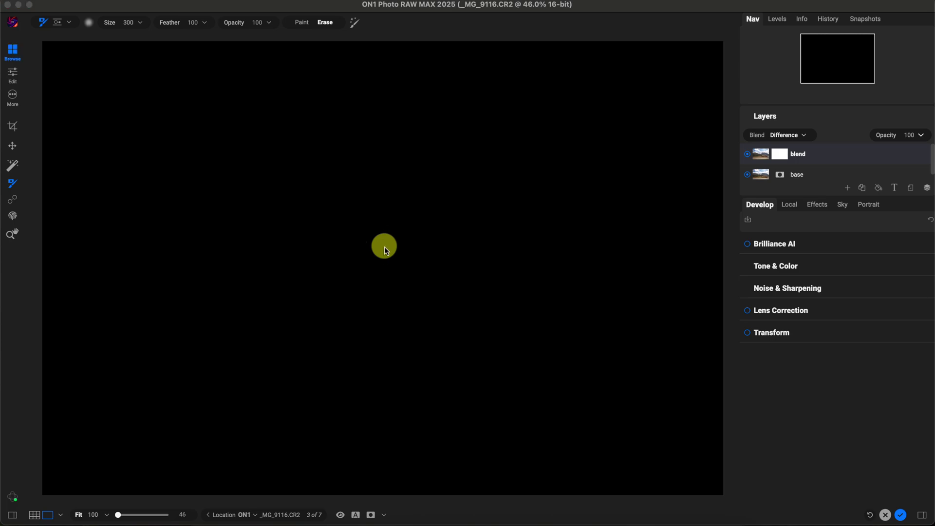
- Return to the photo browser and open imac.jpg for editing
key("super+g")
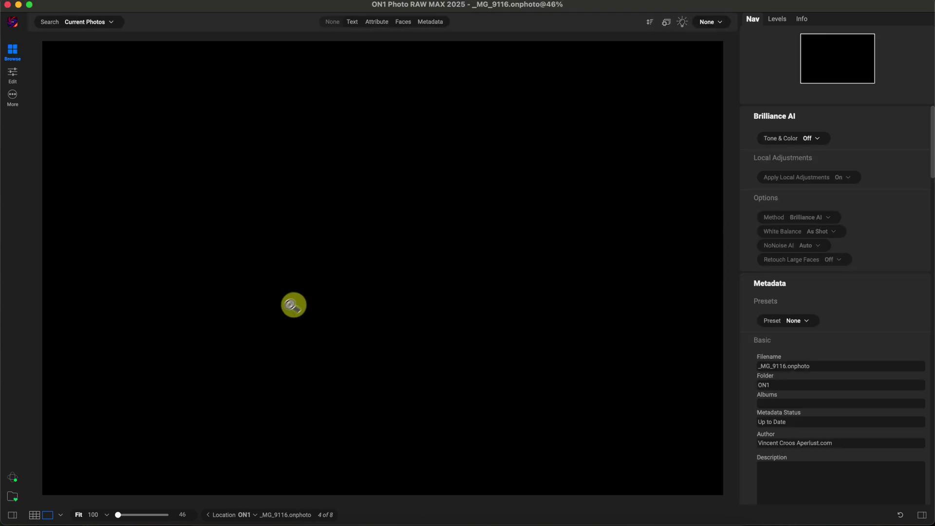
double_click(292, 305)
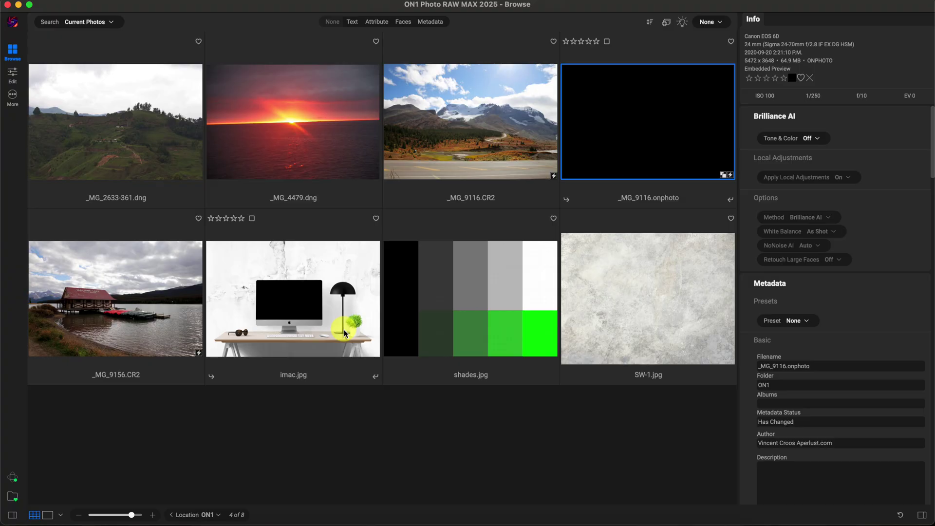
left_click(286, 298)
double_click(286, 297)
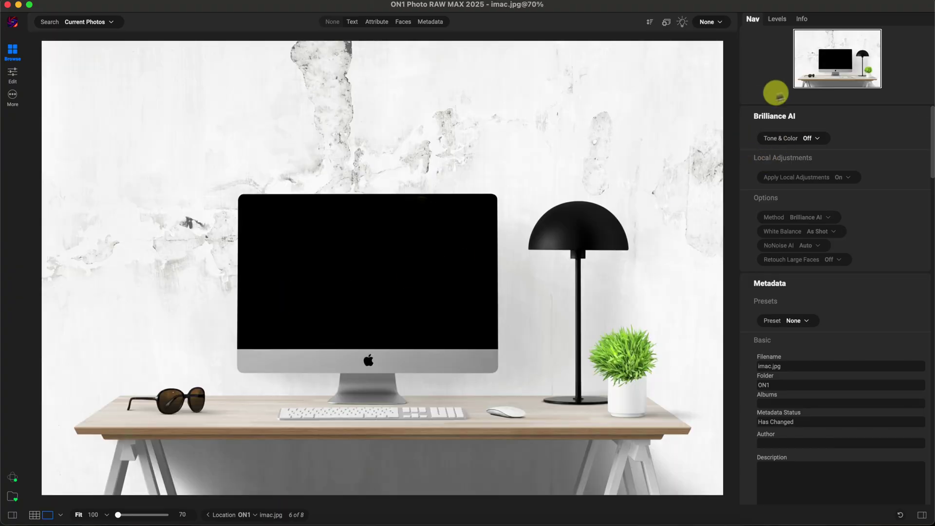
key("super+2")
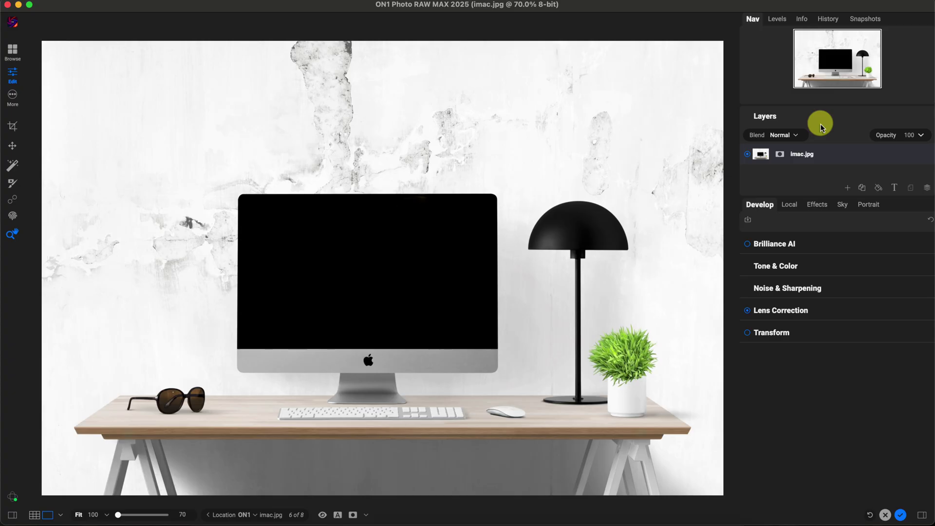
- Rename the imac.jpg layer to base and preview the Hard Light blend mode on it, keeping it set to Normal
double_click(802, 155)
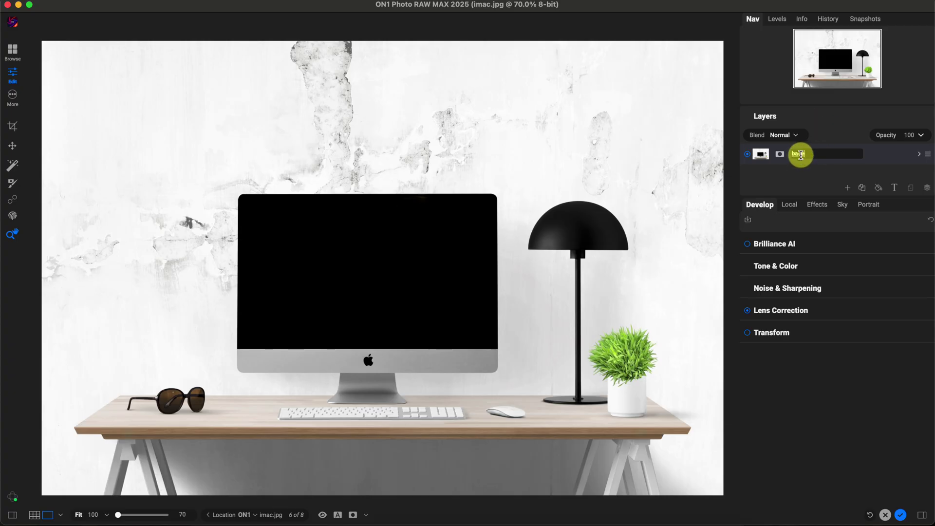
key("Return")
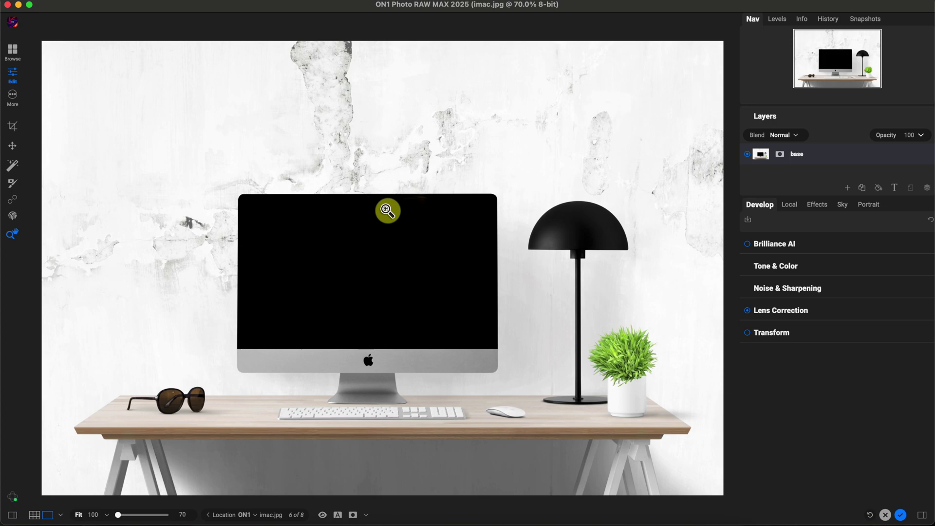
left_click(781, 135)
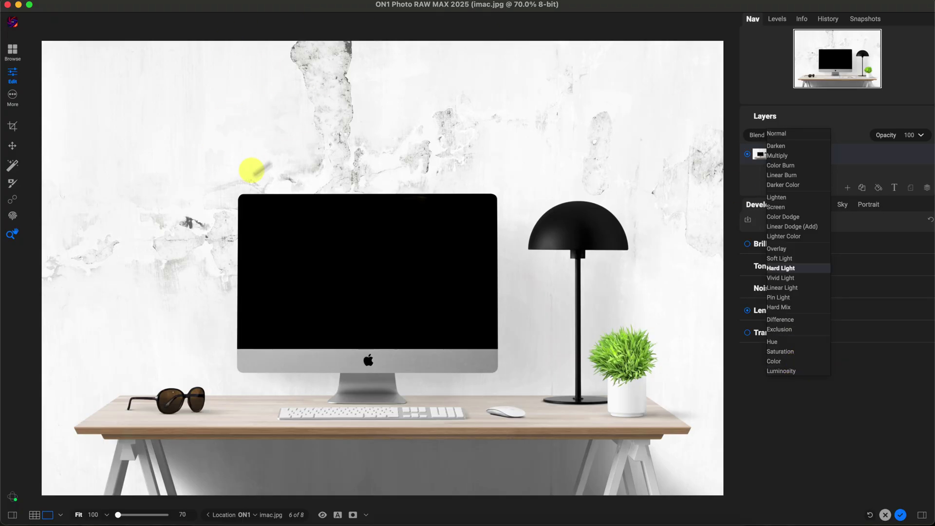
left_click(802, 435)
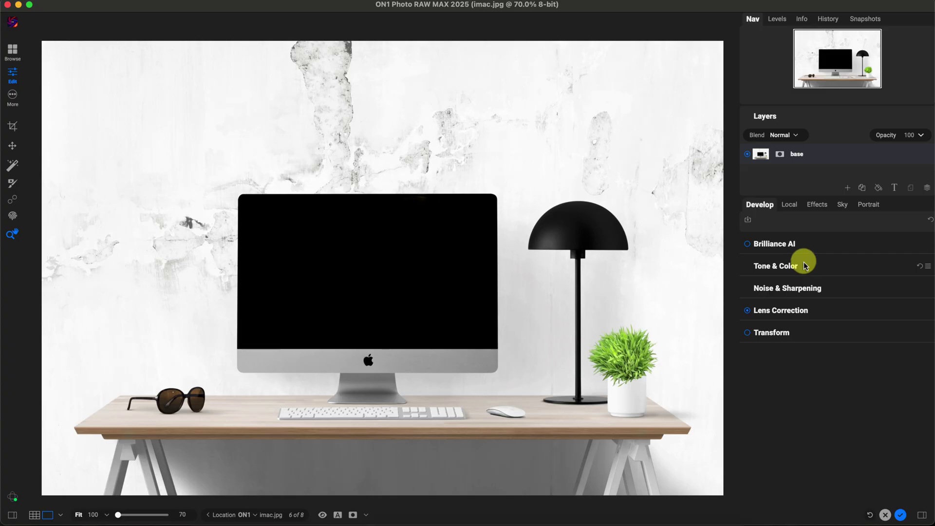
- Add a text layer with placeholder text above the base layer and position its text box over the monitor screen
left_click(895, 188)
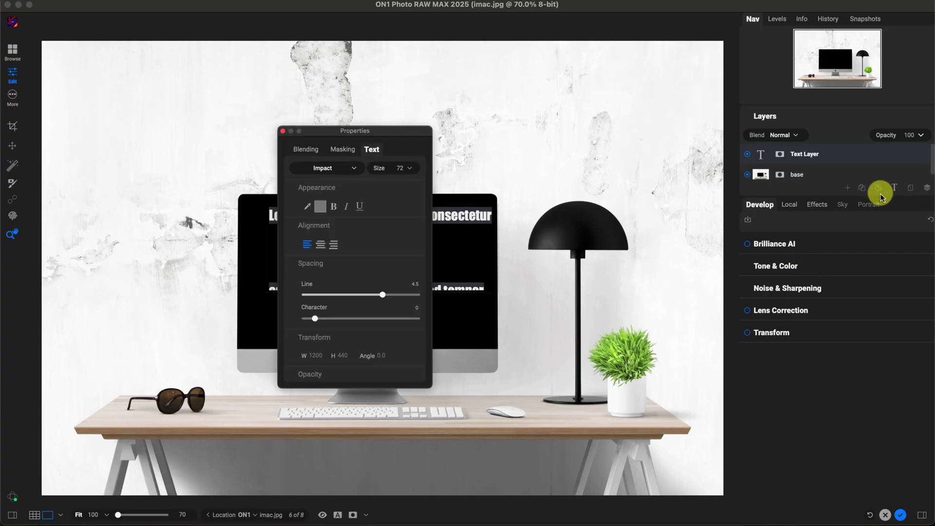
left_click_drag(341, 129, 713, 127)
left_click(320, 265)
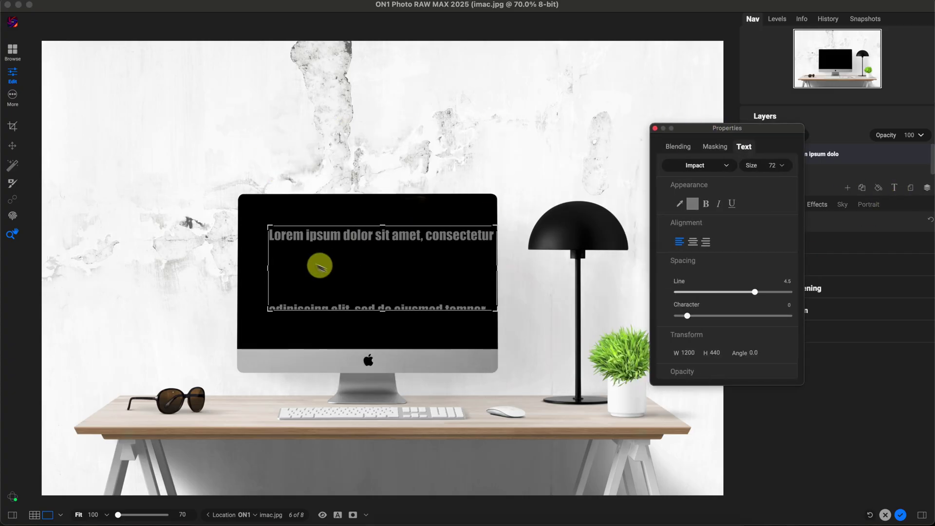
- Replace all the placeholder text in the text layer with BLEND MODES
left_click(340, 244)
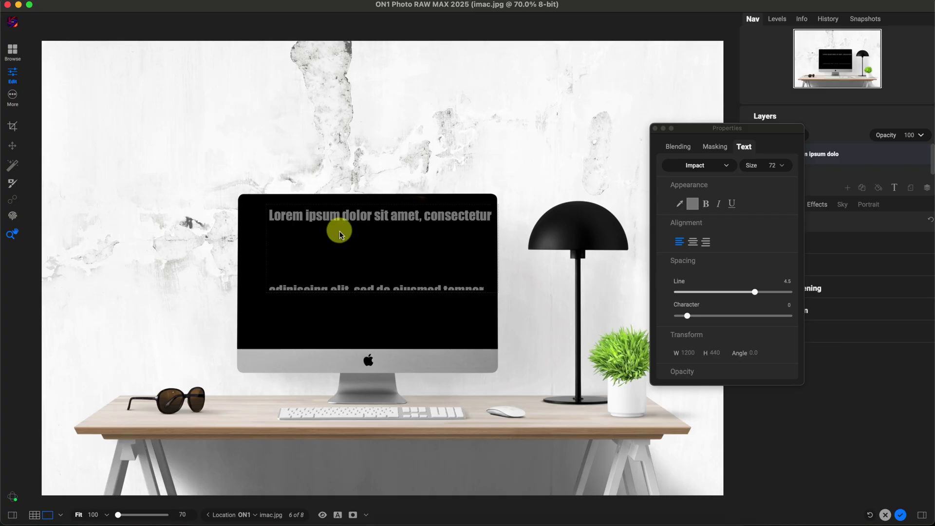
key("BackSpace")
key("BackSpace")
key("BackSpace")
key("BackSpace")
key("BackSpace")
key("BackSpace")
key("BackSpace")
key("BackSpace")
key("BackSpace")
key("BackSpace")
key("BackSpace")
key("BackSpace")
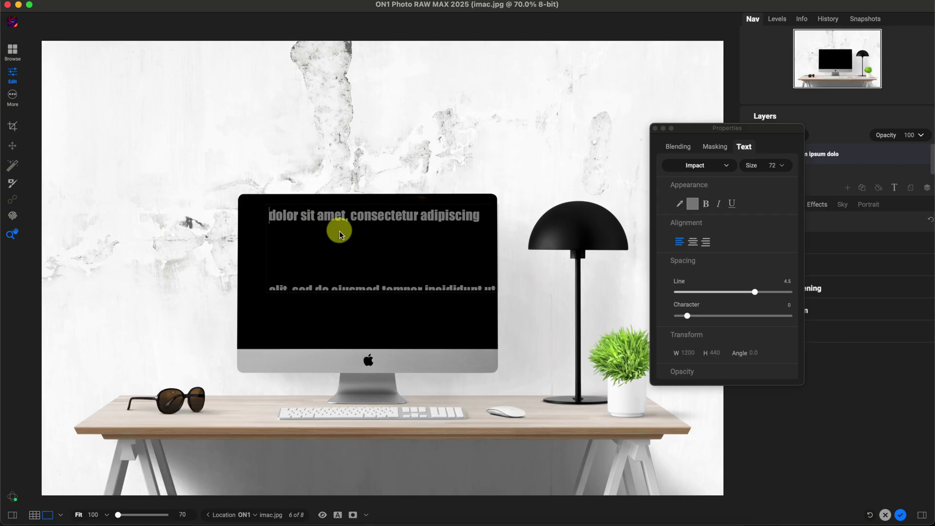
key("Delete")
key("Delete")
key("Delete")
key("Delete")
key("Delete")
key("Delete")
key("Delete")
key("Delete")
key("Delete")
key("Delete")
key("Delete")
key("Delete")
key("Delete")
key("Delete")
key("Delete")
key("Delete")
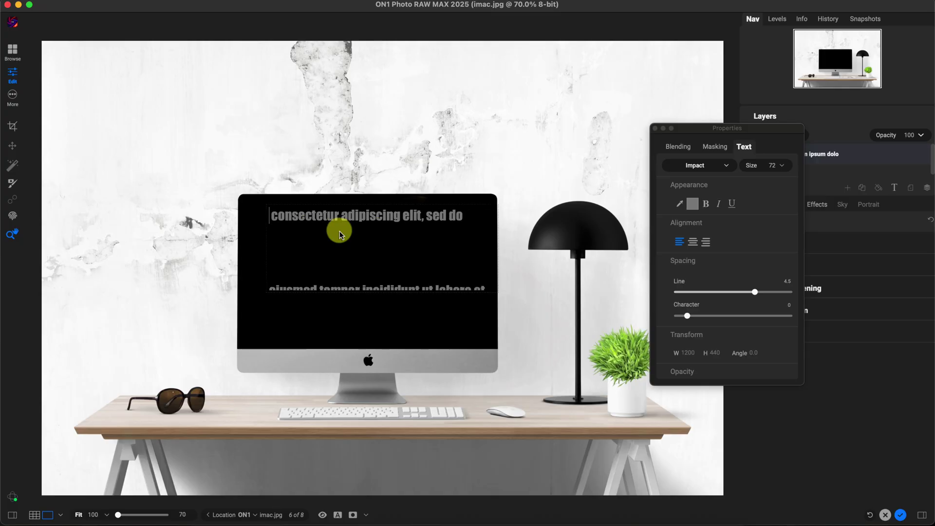
key("Delete")
key("Delete")
key("Delete")
key("Delete")
key("Delete")
key("Delete")
key("Delete")
key("Delete")
key("Delete")
key("Delete")
key("Delete")
key("Delete")
key("Delete")
key("Delete")
key("Delete")
key("Delete")
key("Delete")
key("Delete")
key("Delete")
key("Delete")
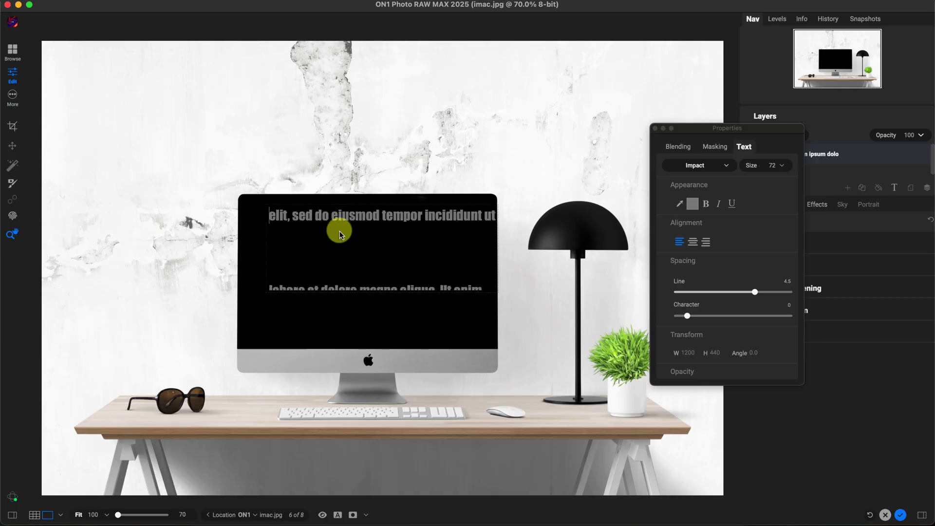
key("Delete")
key("Delete")
key("Delete")
key("Delete")
key("Delete")
key("Delete")
key("Delete")
key("Delete")
key("Delete")
key("Delete")
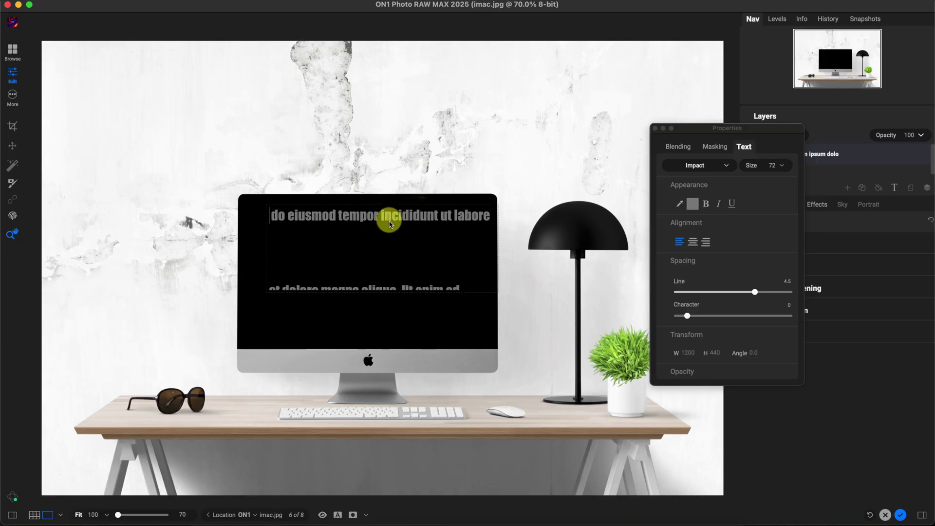
key("super+a")
key("BackSpace")
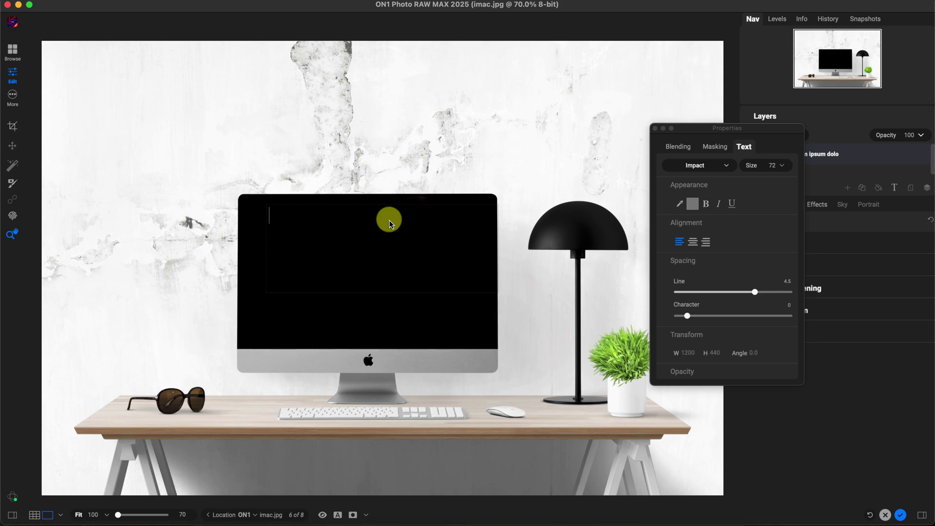
type("e")
key("BackSpace")
key("BackSpace")
key("BackSpace")
type("BLEND MODES")
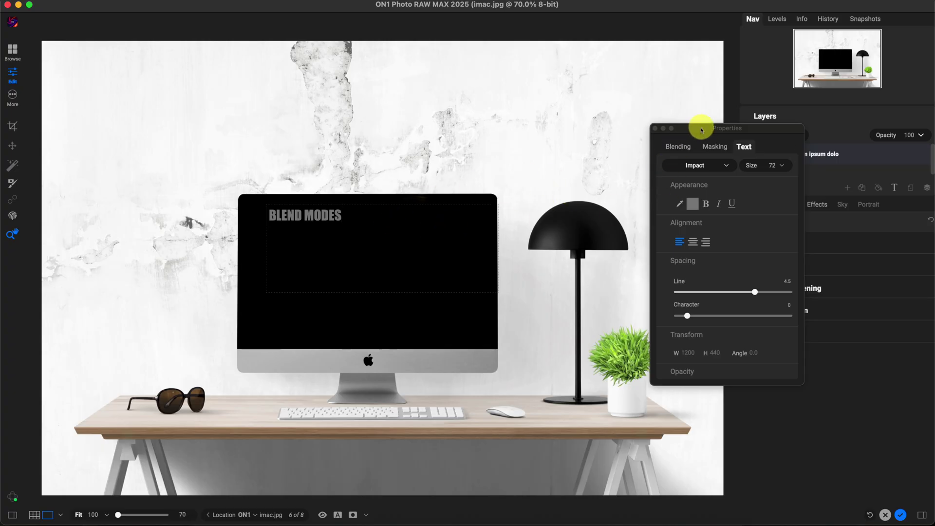
- Move the BLEND MODES text box onto the wall above the monitor and center-align its text
left_click_drag(701, 127, 569, 94)
left_click_drag(417, 247, 411, 95)
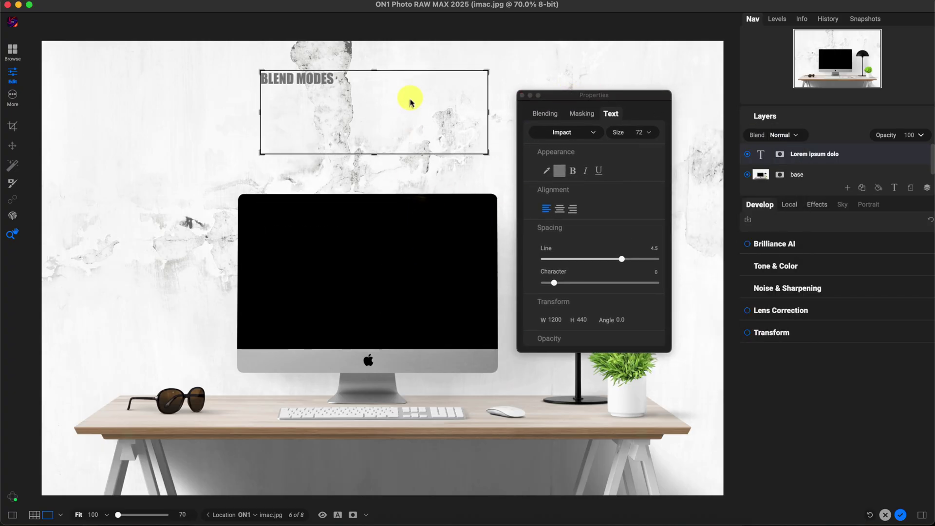
left_click(560, 209)
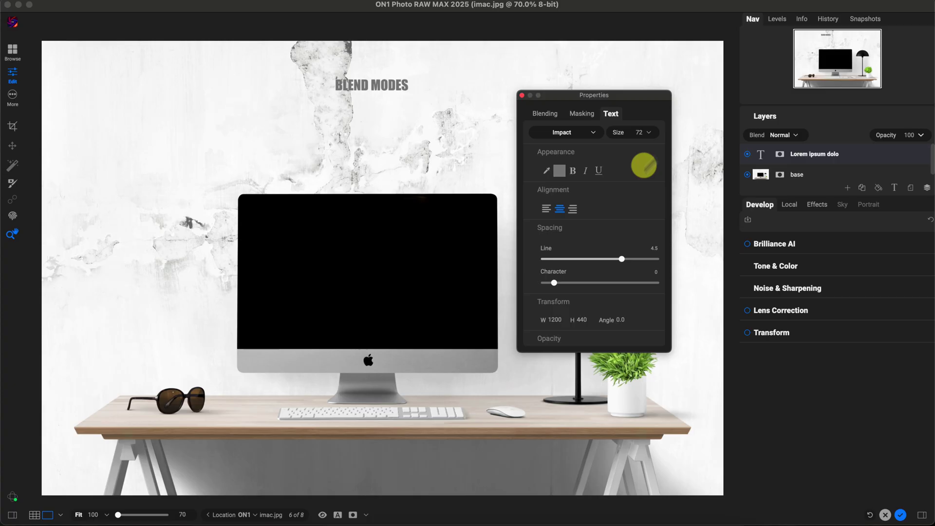
- Set the text size to 322 and enlarge the text box to about 2142 by 777 so both words fit on one line
left_click(649, 132)
mouse_move(652, 144)
left_mouse_down()
mouse_move(665, 147)
mouse_move(637, 146)
left_mouse_up()
left_click(405, 133)
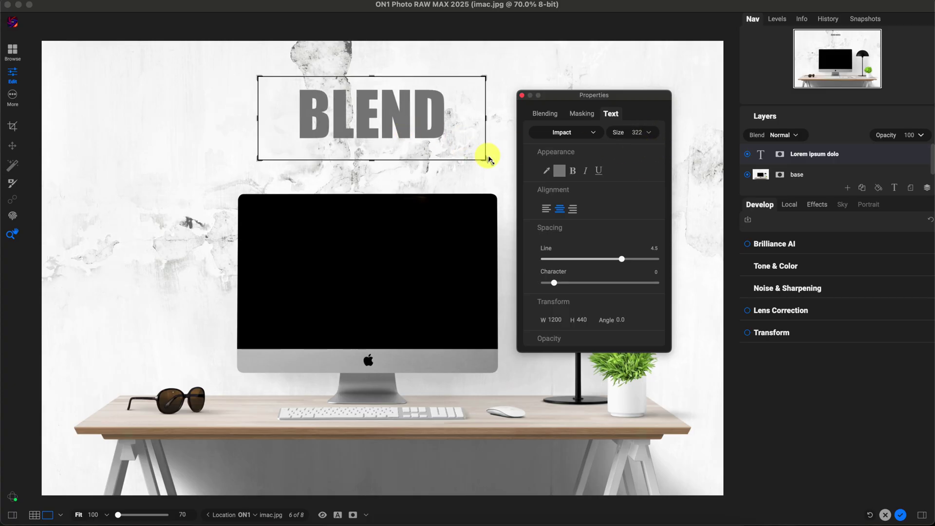
left_click_drag(489, 158, 666, 224)
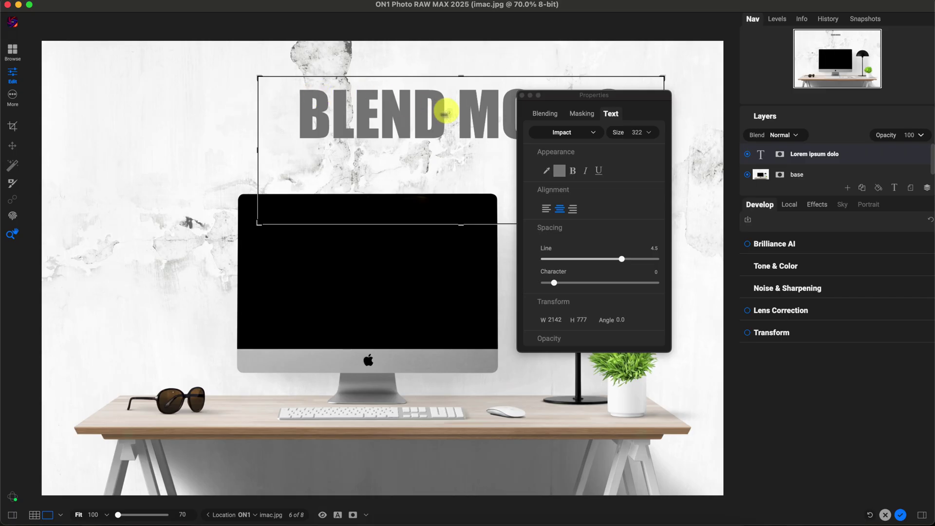
- Resize the text box to about 2645 by 600 and center the BLEND MODES title on the wall above the monitor
left_click_drag(445, 112, 330, 109)
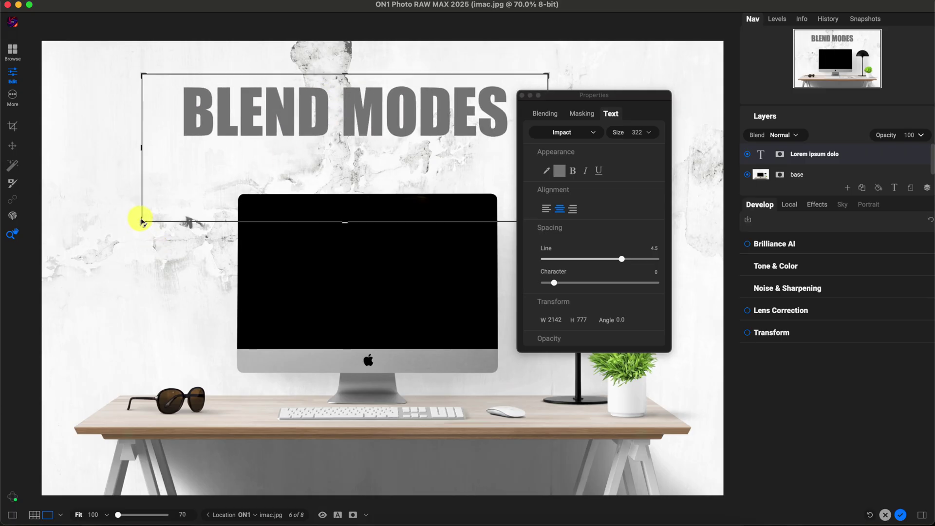
left_click_drag(142, 221, 107, 184)
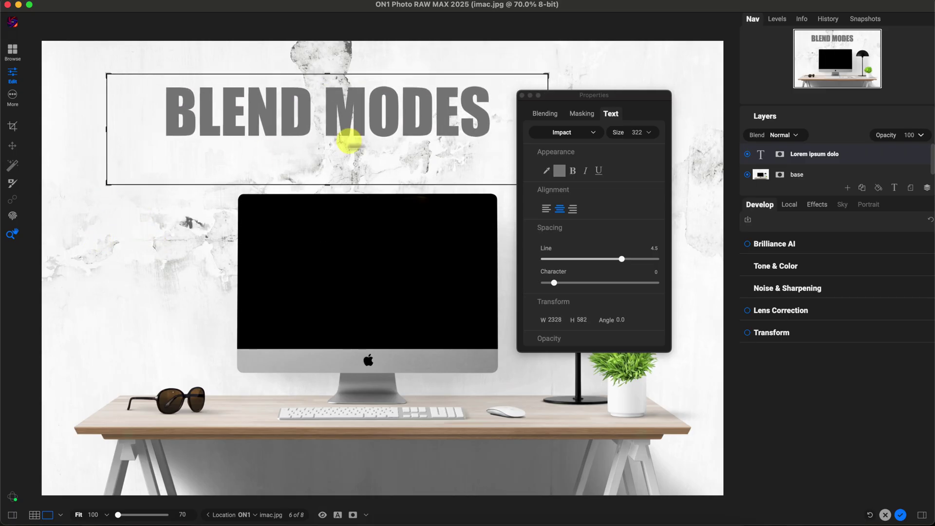
left_click_drag(367, 115, 442, 104)
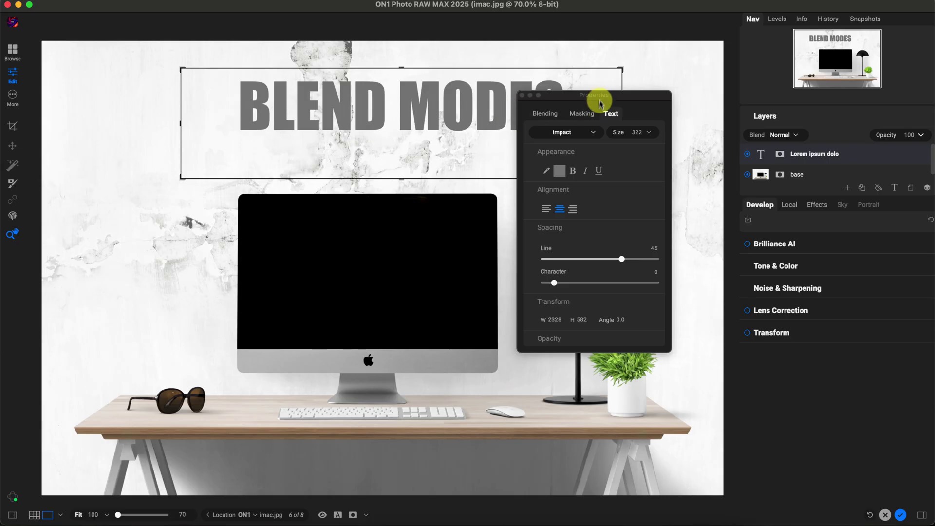
left_click_drag(600, 103, 471, 207)
left_click_drag(539, 104, 532, 108)
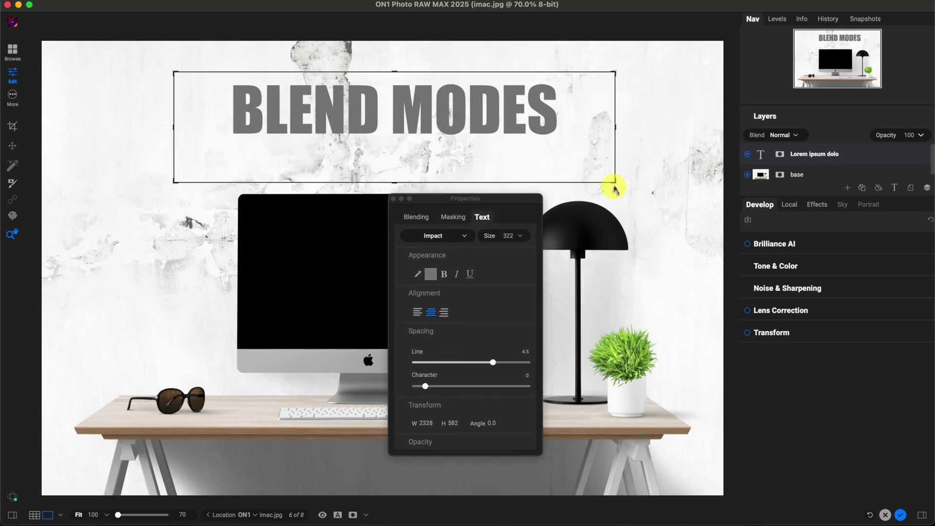
left_click_drag(617, 176, 672, 184)
left_click_drag(560, 119, 510, 126)
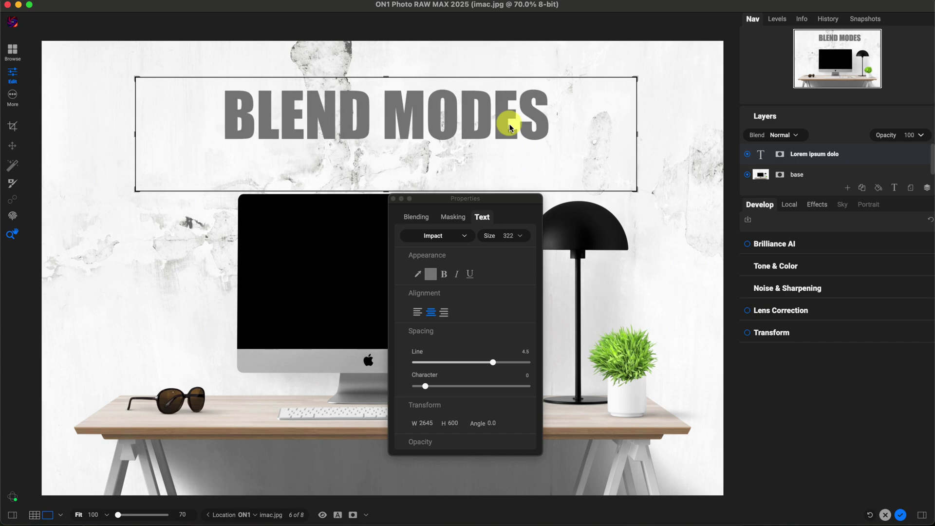
- Change the BLEND MODES text color to a saturated green and close the color and text settings
left_click(431, 274)
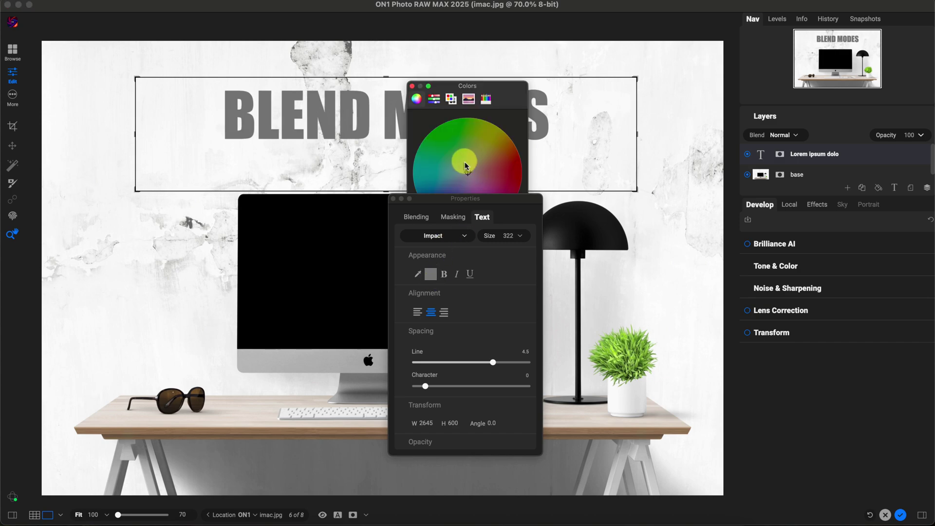
left_click(448, 138)
left_click_drag(448, 138, 440, 129)
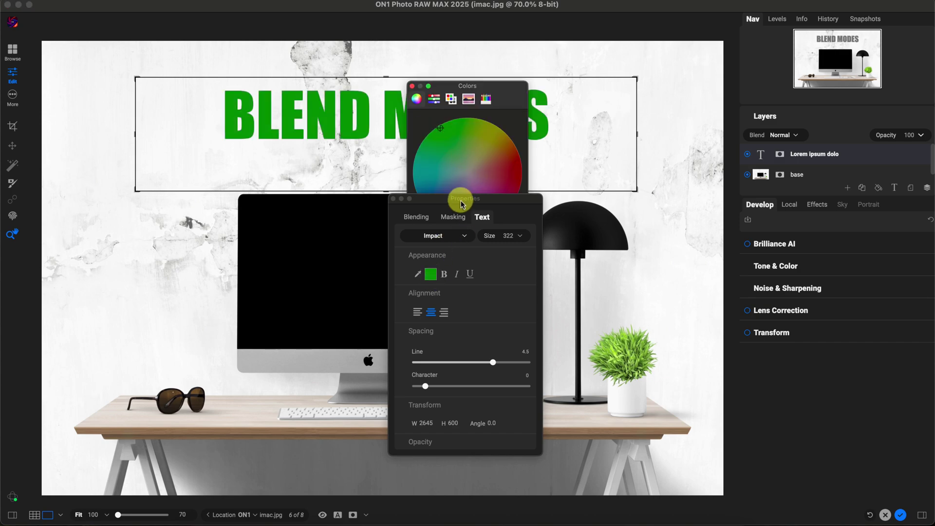
left_click_drag(462, 200, 657, 130)
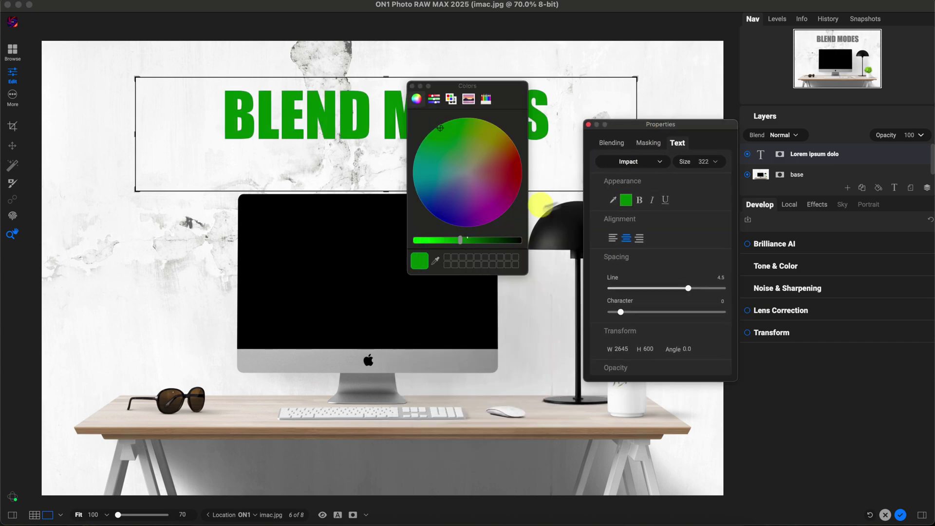
left_click(413, 86)
left_click(589, 124)
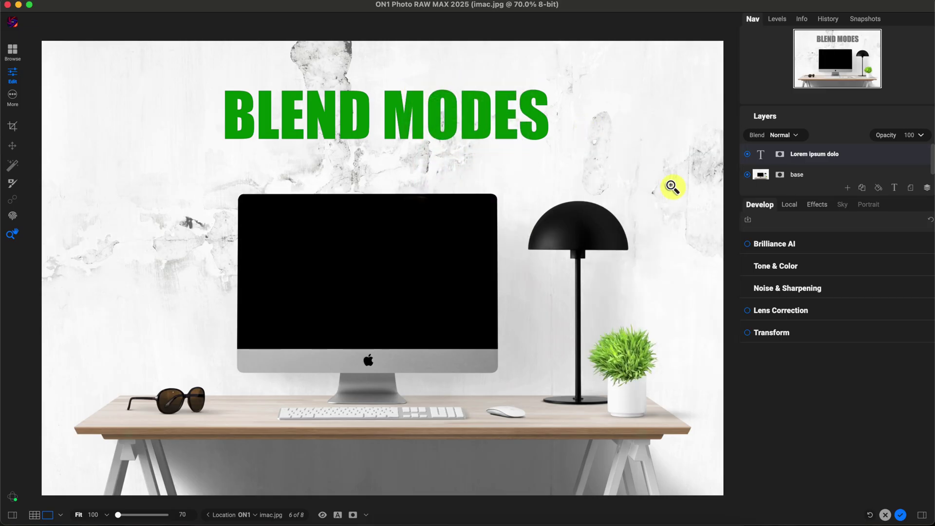
- Set the text layer's blend mode to Multiply and preview Normal for comparison, keeping Multiply
left_click(784, 135)
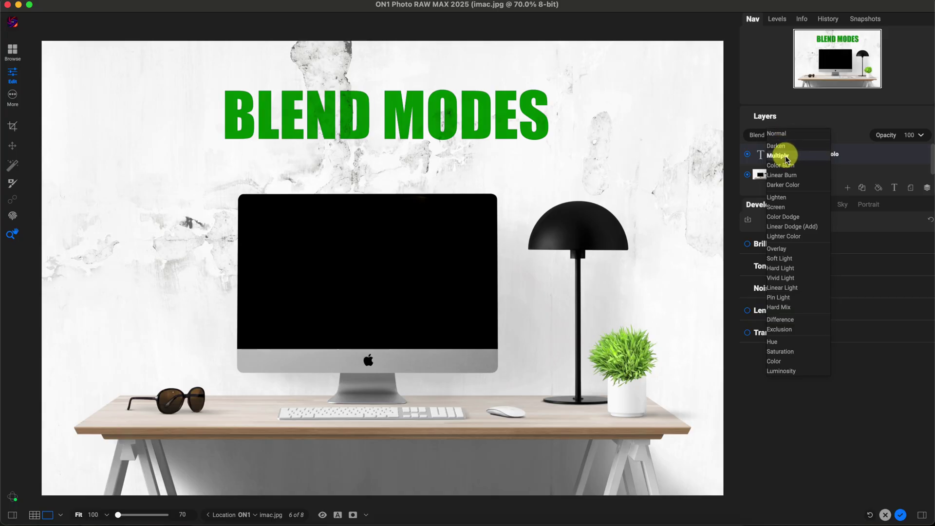
left_click(786, 157)
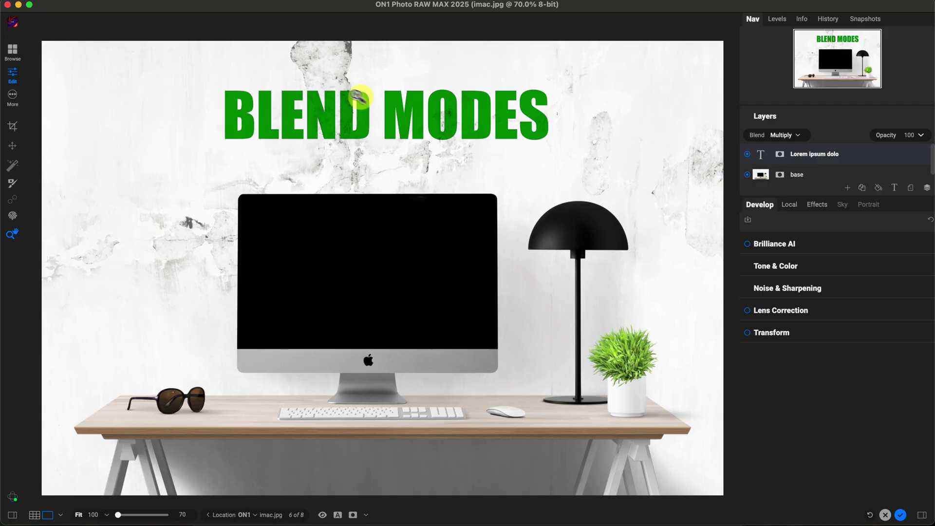
left_click(799, 135)
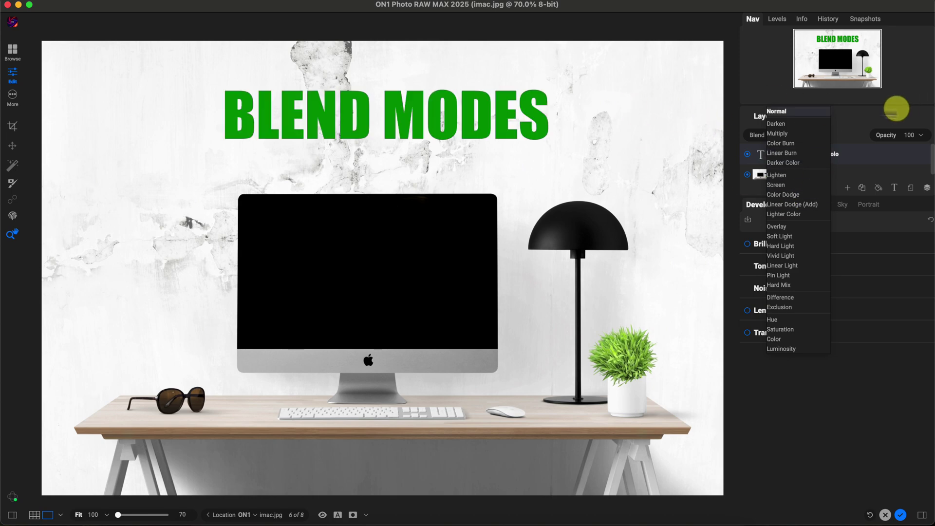
left_click(897, 108)
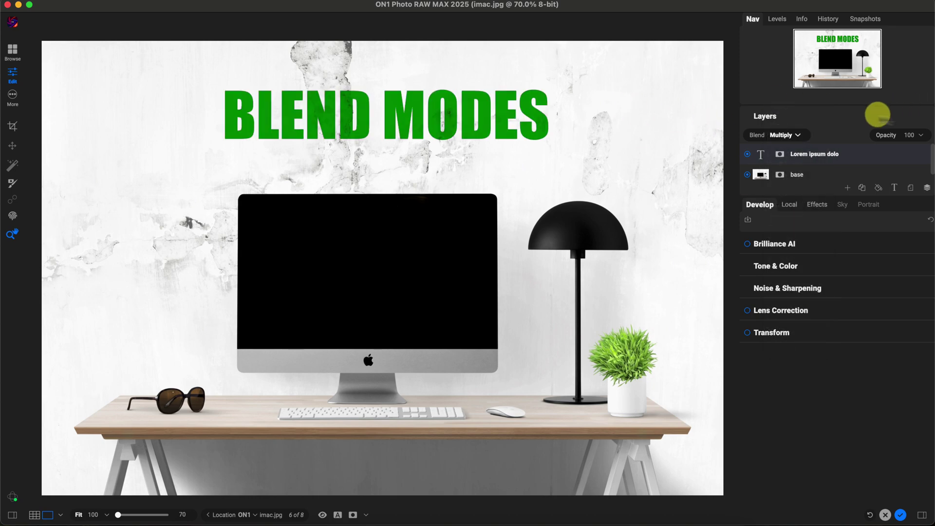
- Delete the text layer and add a bright cyan color fill layer above the base layer
left_click(910, 187)
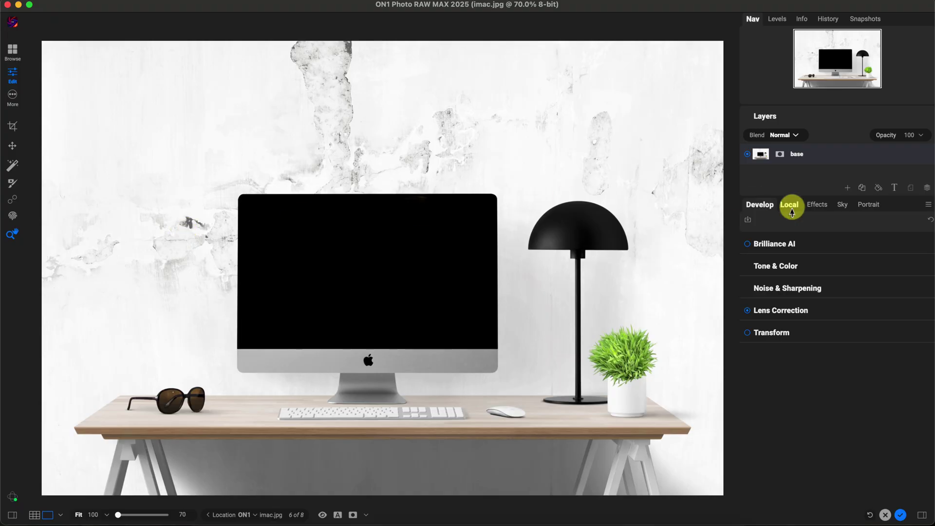
left_click(880, 190)
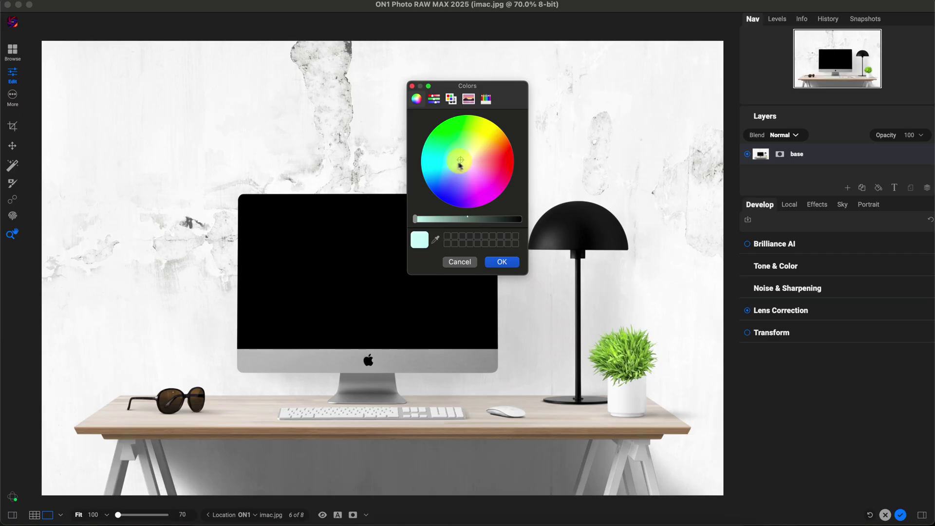
left_click_drag(459, 163, 442, 163)
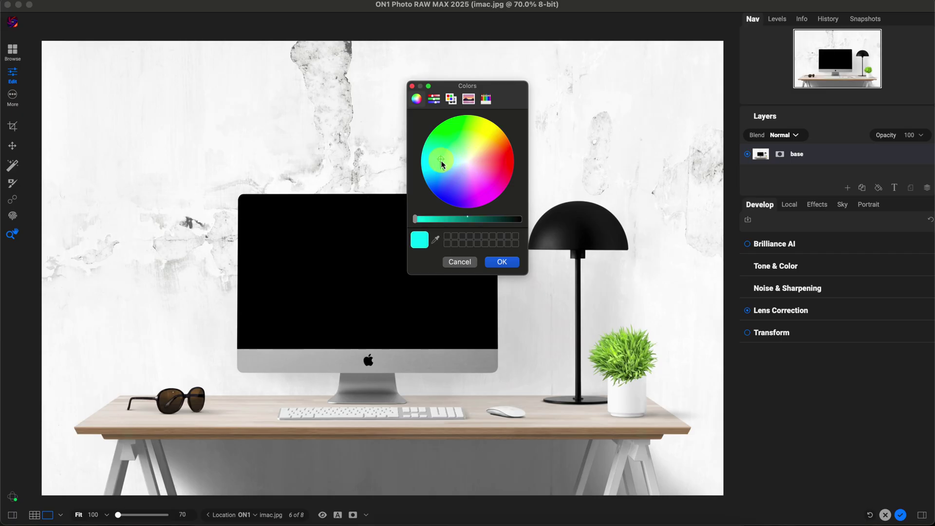
left_click(502, 262)
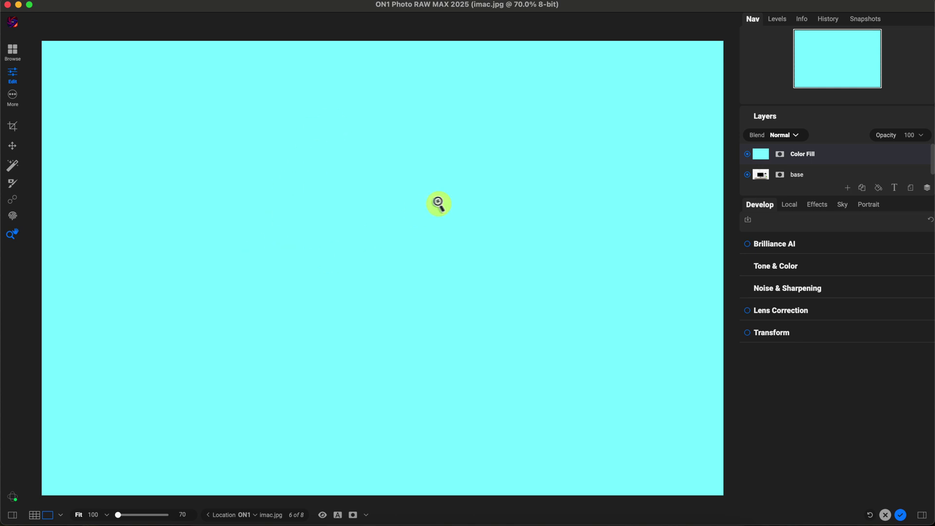
- Try the Hue blend mode on the Color Fill layer and switch it to Color for comparison
left_click(789, 136)
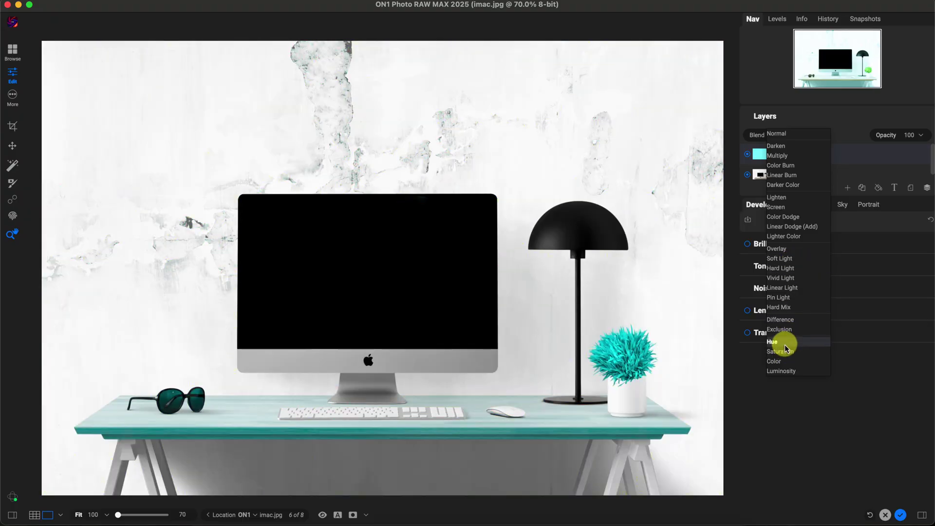
left_click(785, 343)
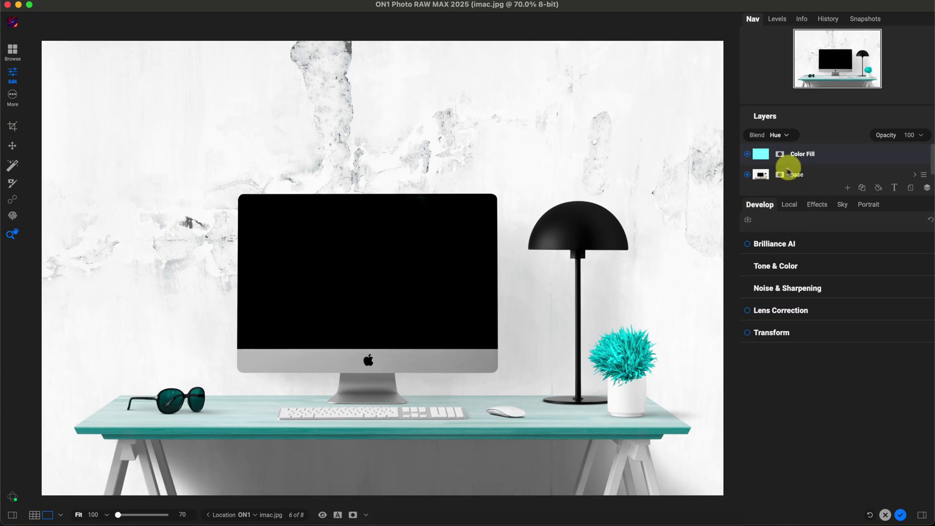
left_click(784, 134)
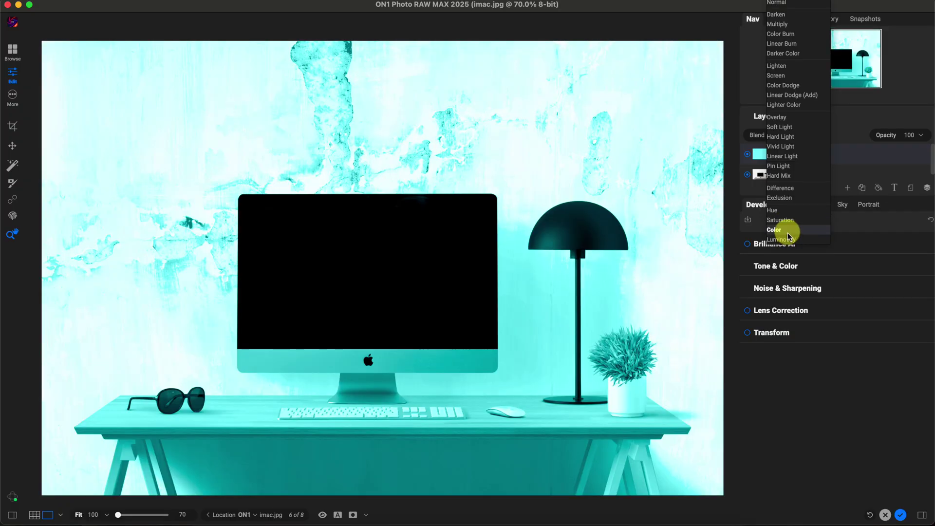
left_click(779, 230)
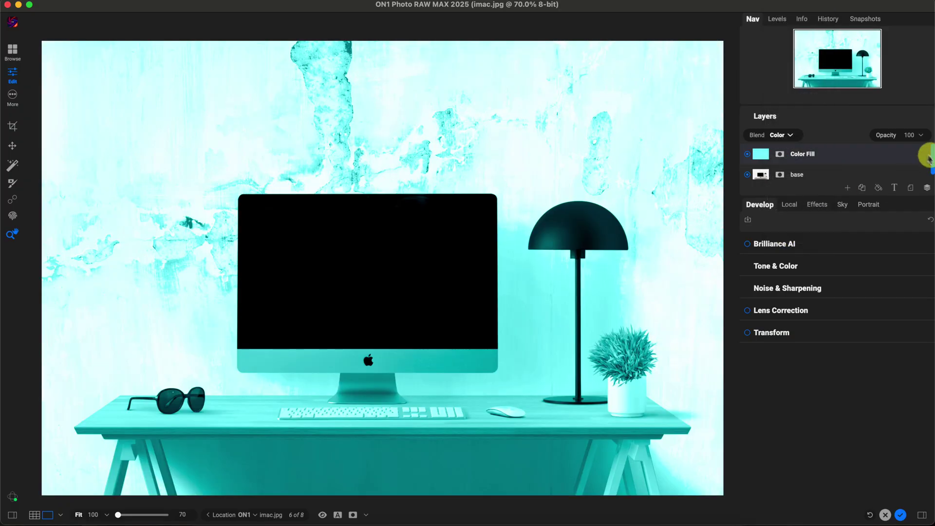
- Lower the Color Fill layer's opacity to 20
left_click(922, 137)
left_click_drag(914, 148, 885, 152)
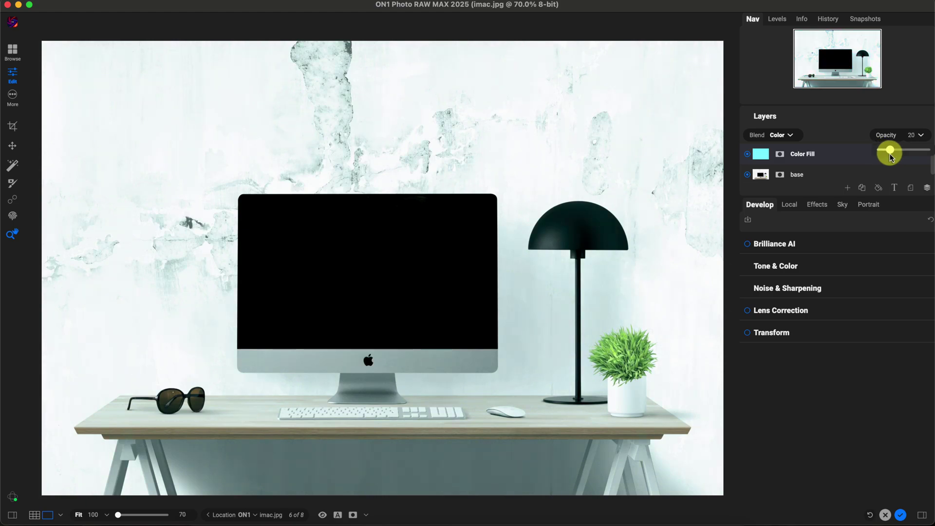
left_click(624, 165)
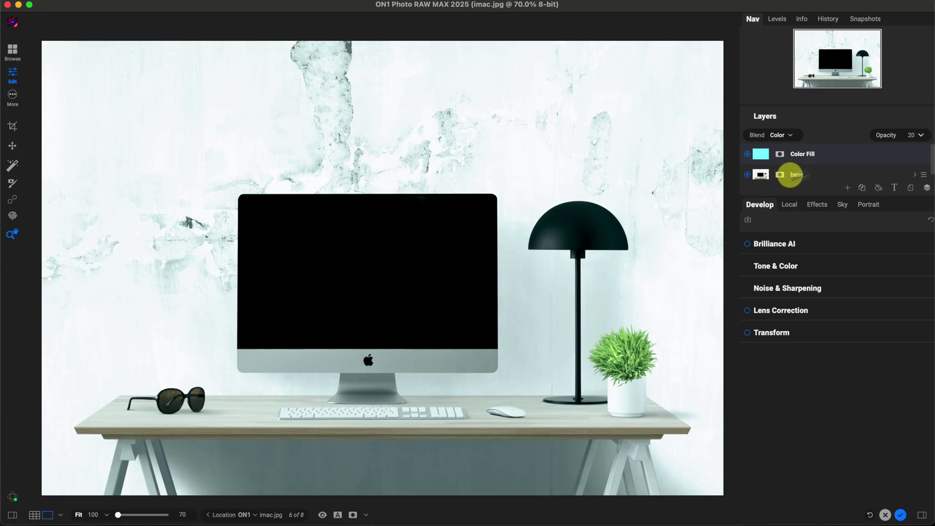
- Set the Color Fill layer's opacity to 100 and its blend mode to Hue
left_click(912, 136)
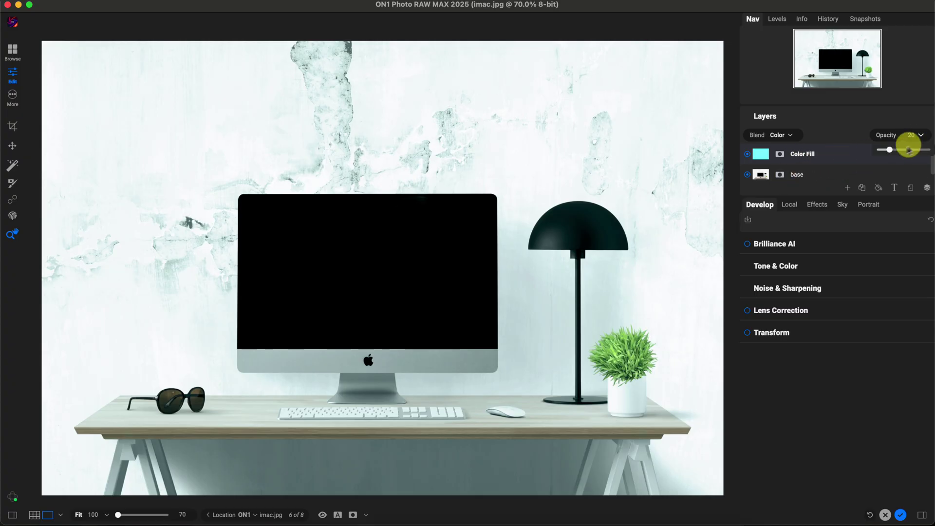
left_click_drag(909, 149, 930, 149)
left_click(790, 135)
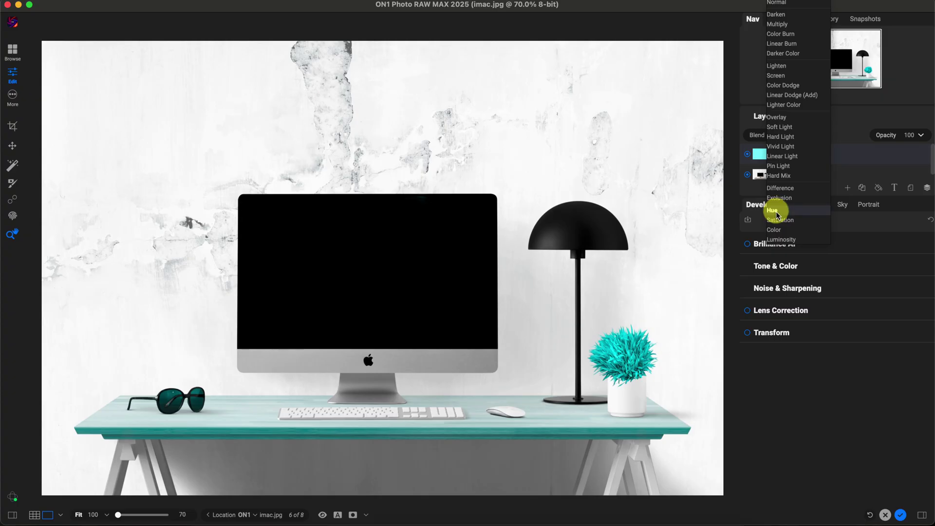
left_click(777, 211)
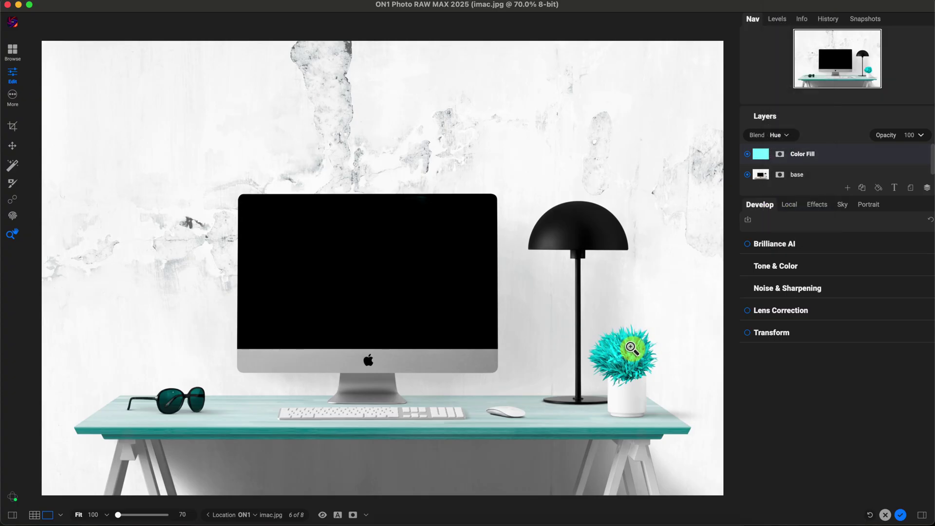
left_click(832, 265)
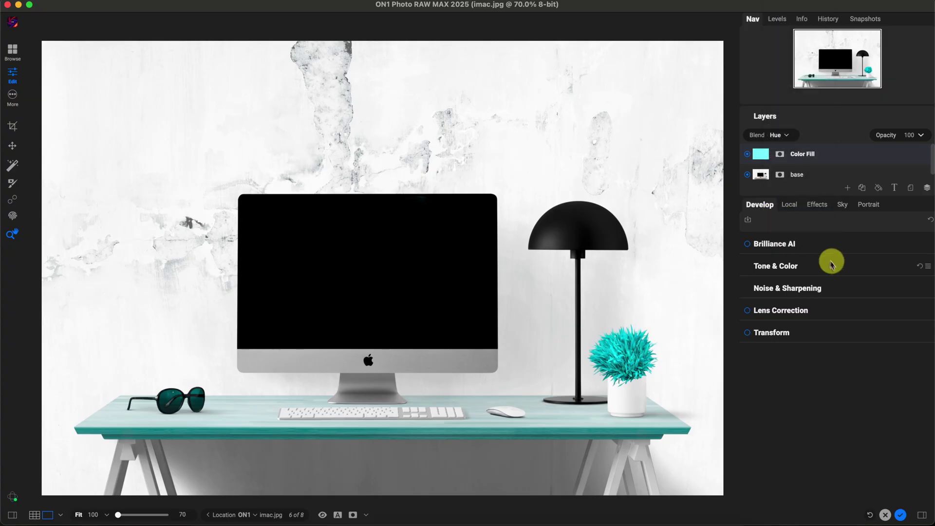
- Add a mask to the Color Fill layer and erase the tint from the desk and sunglasses, leaving the plant colored
left_click(780, 153)
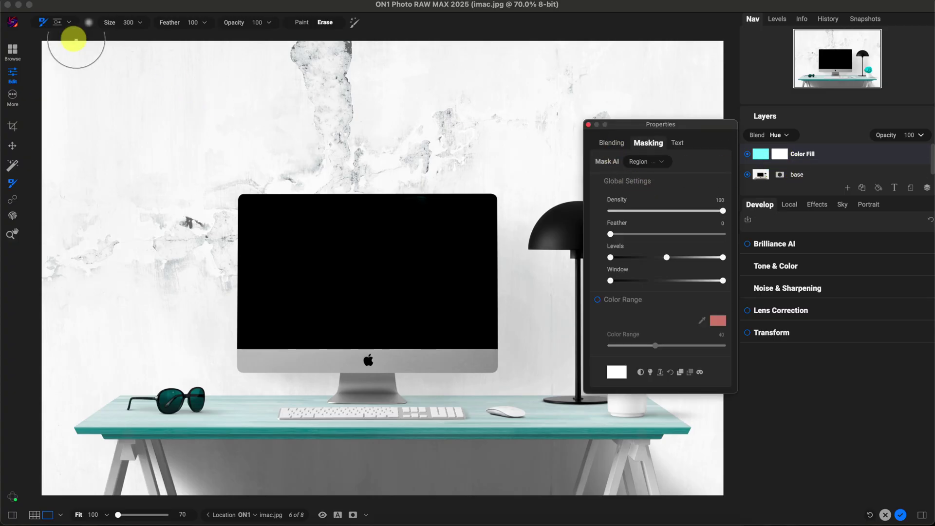
left_click(298, 22)
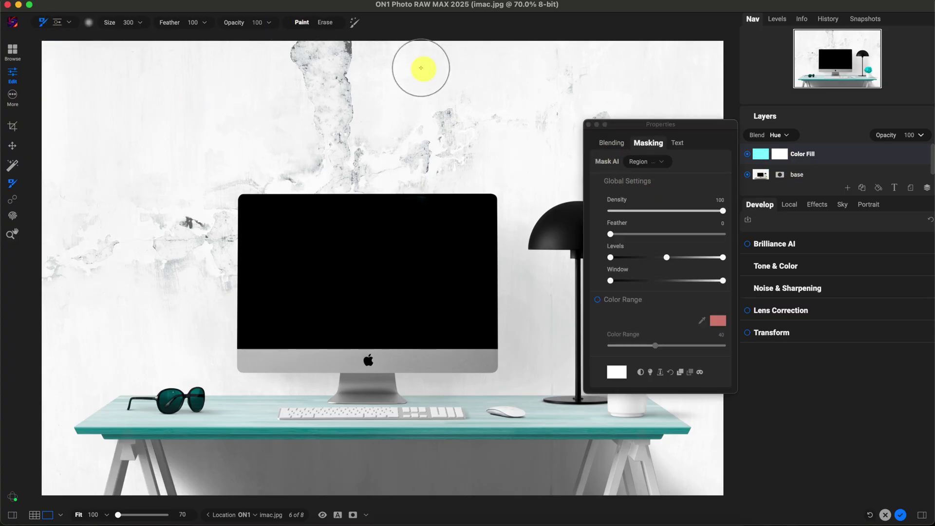
mouse_move(664, 126)
left_mouse_down()
mouse_move(532, 65)
mouse_move(482, 64)
left_mouse_up()
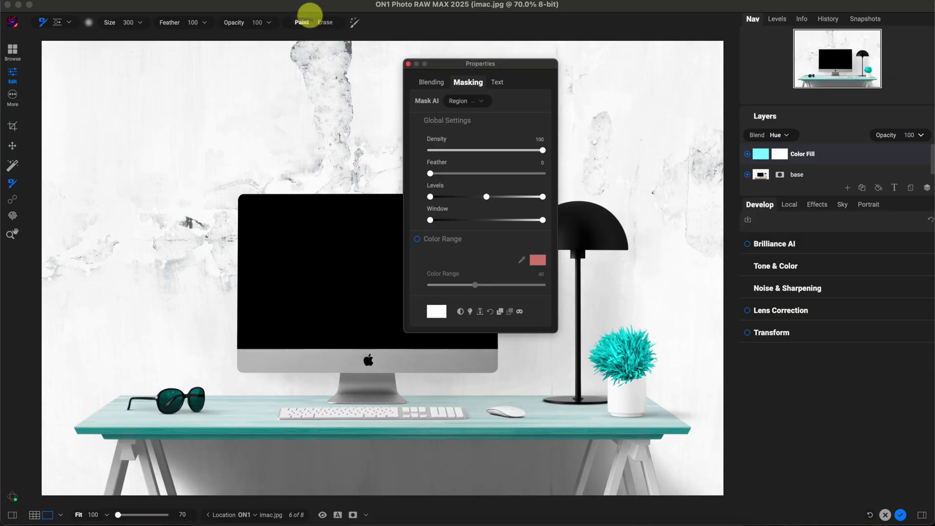
left_click(325, 22)
mouse_move(160, 383)
left_mouse_down()
mouse_move(125, 394)
mouse_move(107, 418)
mouse_move(139, 424)
mouse_move(209, 405)
mouse_move(175, 409)
mouse_move(383, 411)
mouse_move(210, 411)
mouse_move(433, 422)
mouse_move(300, 442)
mouse_move(176, 442)
mouse_move(490, 434)
mouse_move(483, 408)
mouse_move(601, 436)
mouse_move(682, 423)
mouse_move(546, 417)
mouse_move(656, 421)
mouse_move(684, 432)
mouse_move(278, 422)
mouse_move(204, 404)
mouse_move(89, 403)
mouse_move(112, 417)
mouse_move(215, 420)
left_mouse_up()
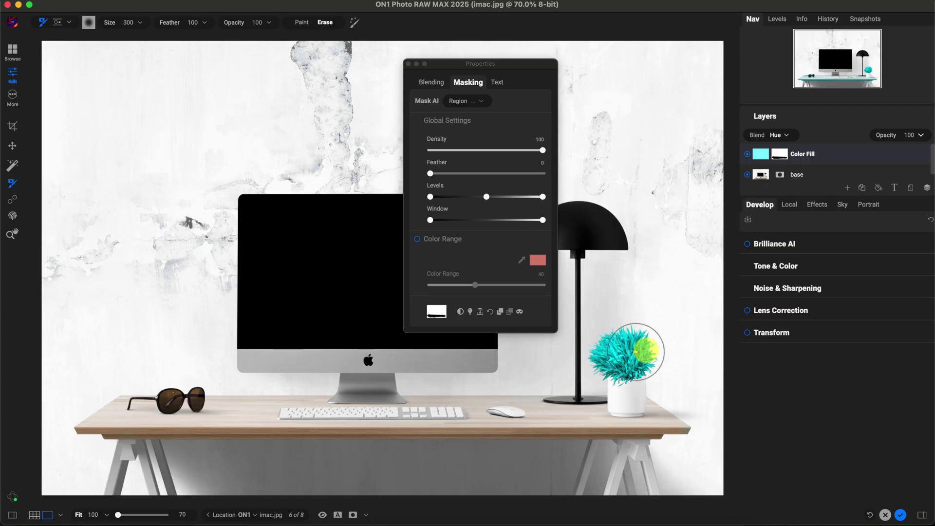
left_click(410, 64)
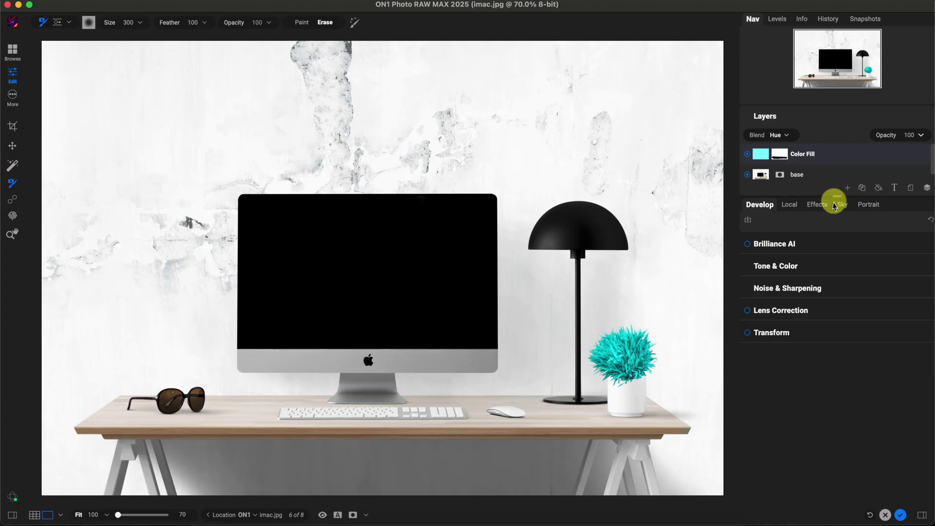
- Keep the Color Fill layer at 100 opacity and change its fill color to bright magenta
left_click(921, 137)
mouse_move(925, 155)
left_mouse_down()
mouse_move(893, 151)
mouse_move(931, 152)
left_mouse_up()
left_click(773, 162)
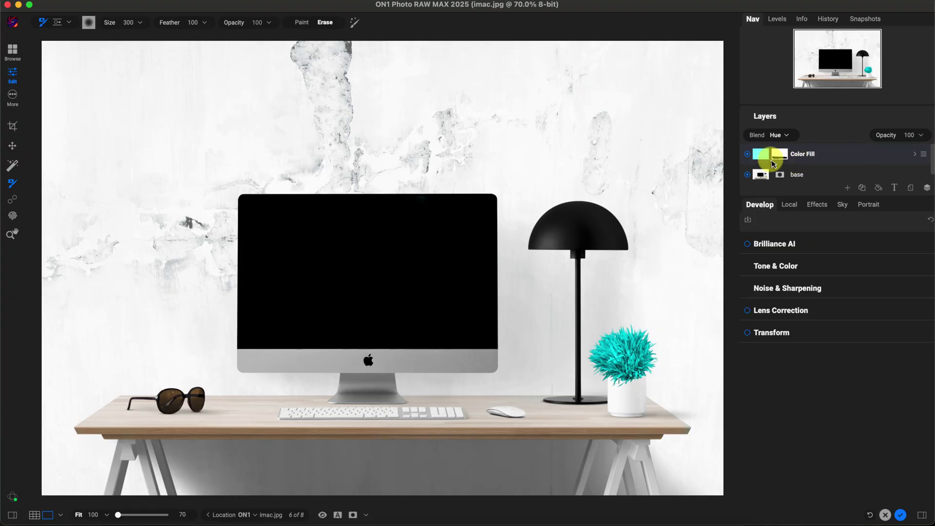
right_click(764, 160)
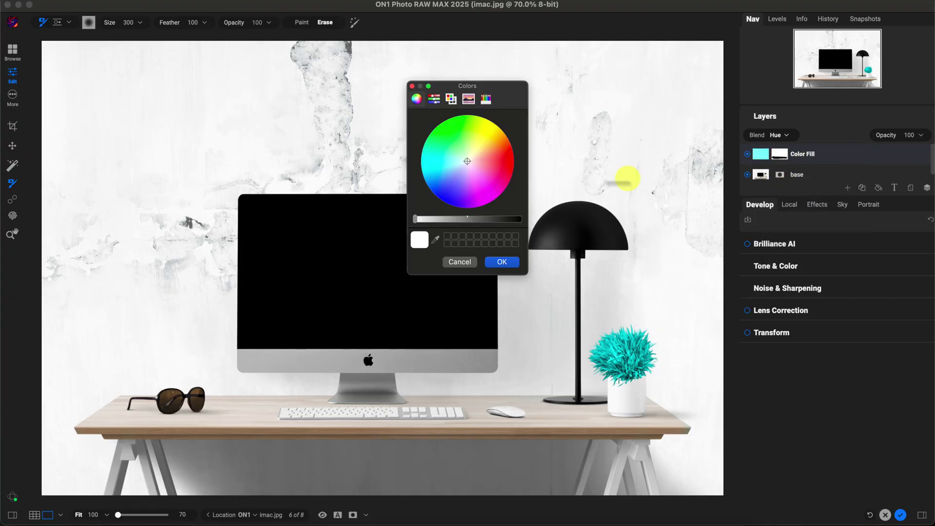
left_click(481, 186)
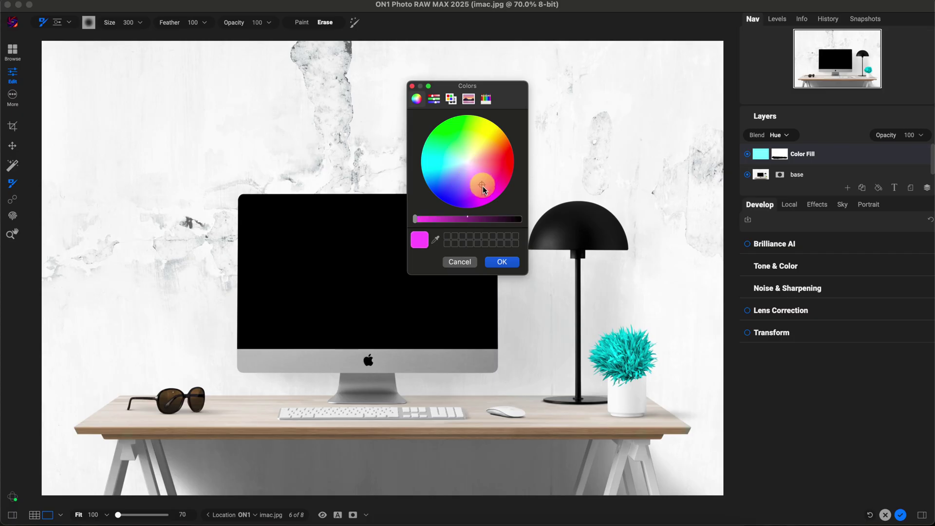
left_click(501, 261)
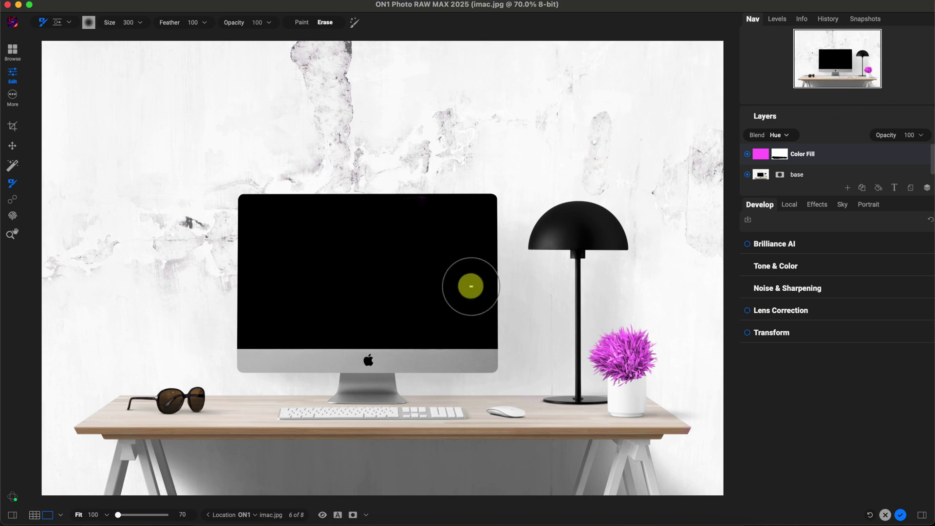
- Return to the photo grid and open _MG_2633-361.dng for editing
key("super+1")
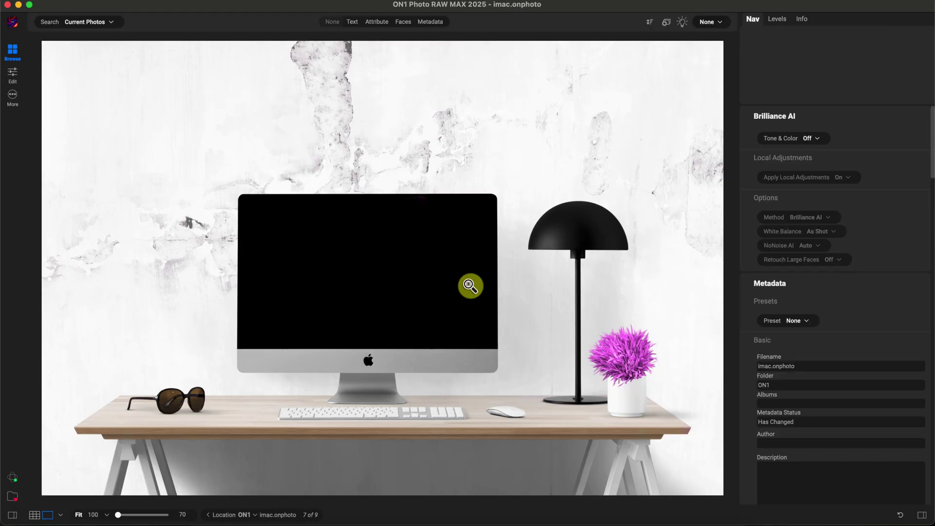
double_click(470, 286)
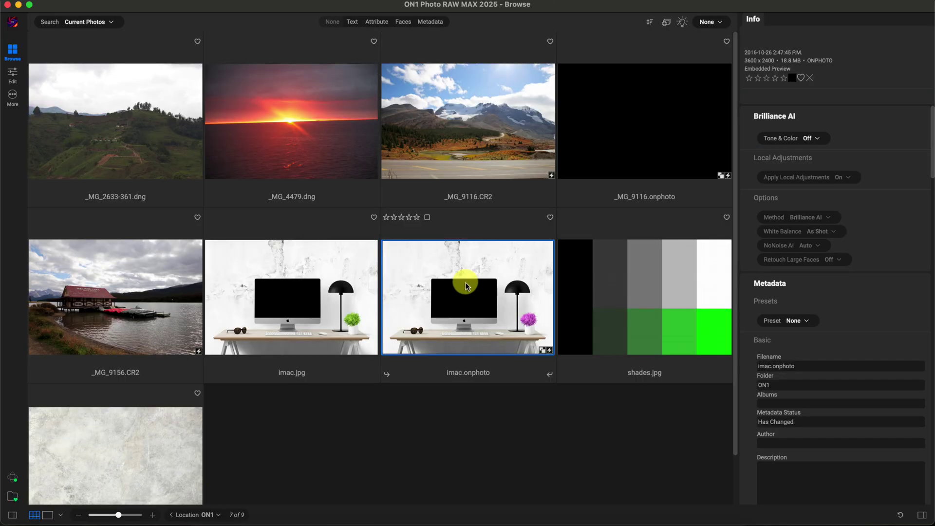
double_click(136, 126)
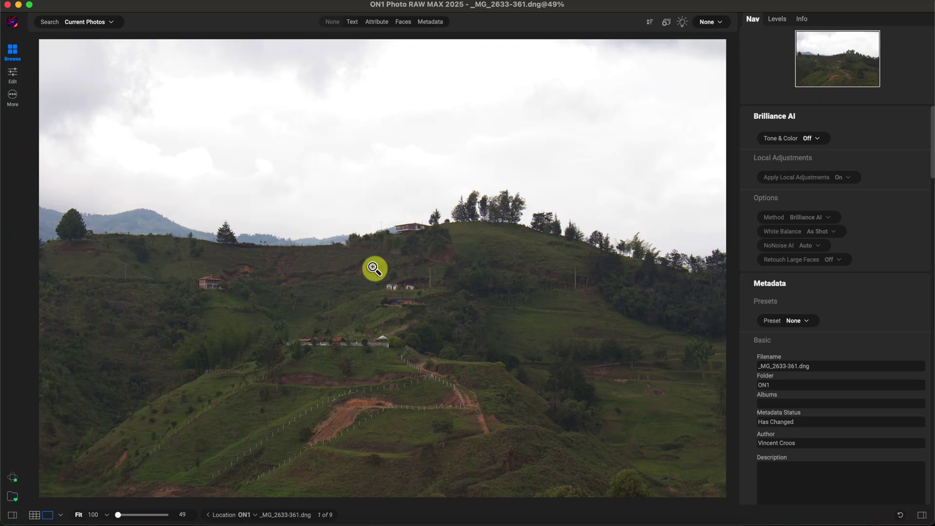
left_click(12, 75)
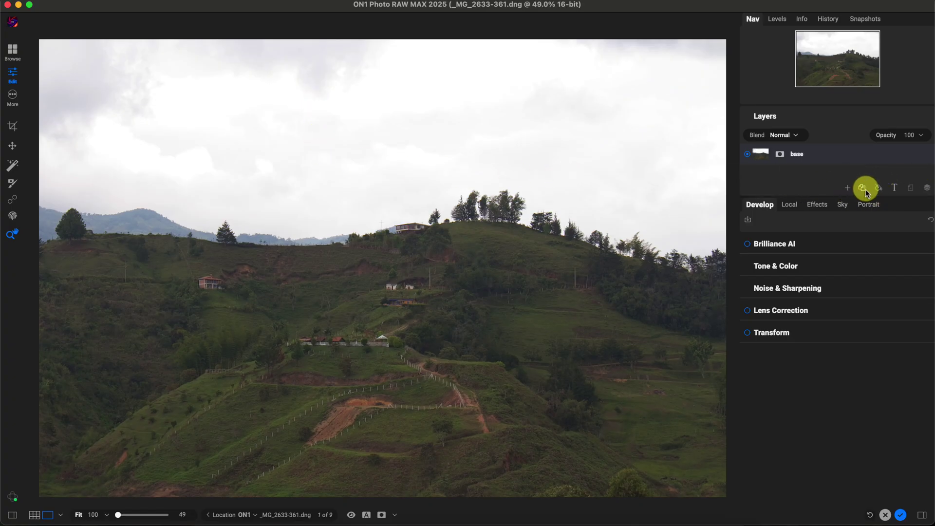
- Duplicate the base layer and name the copy "blend"
left_click(867, 192)
double_click(787, 154)
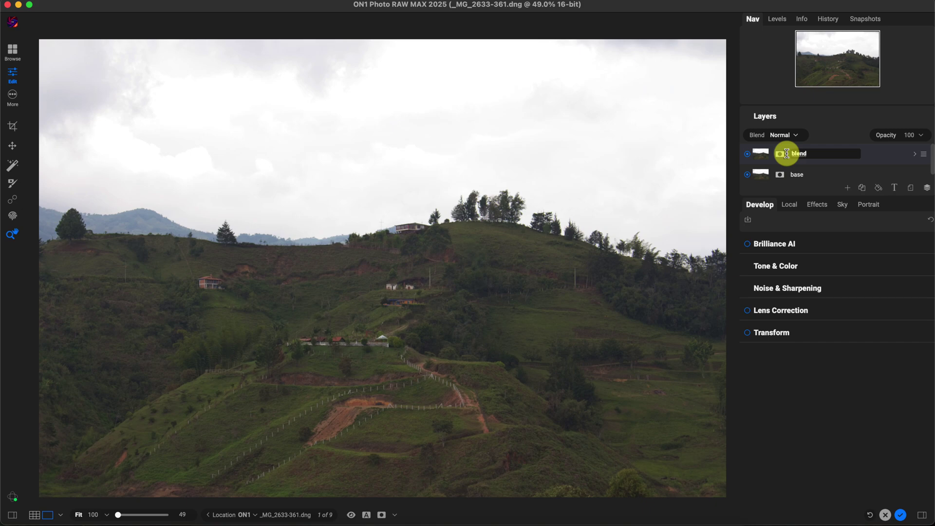
key("Return")
left_click(831, 124)
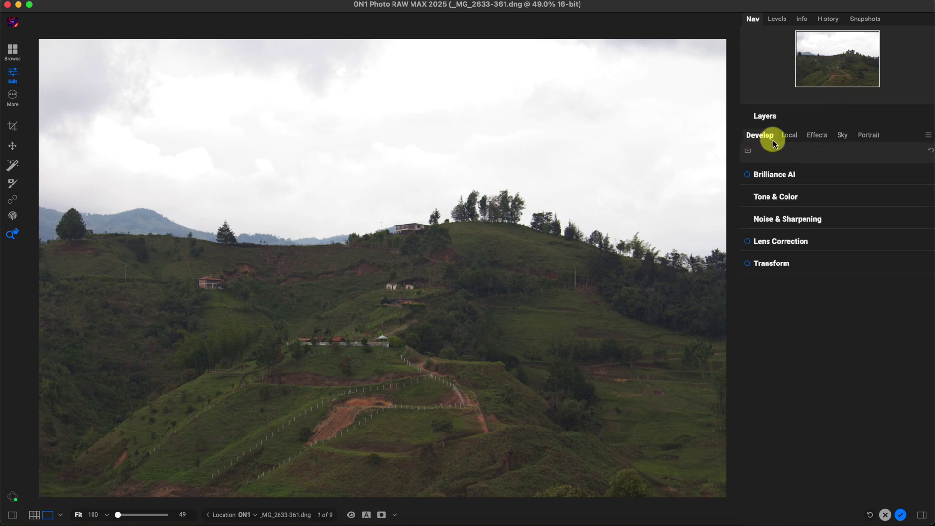
left_click(788, 117)
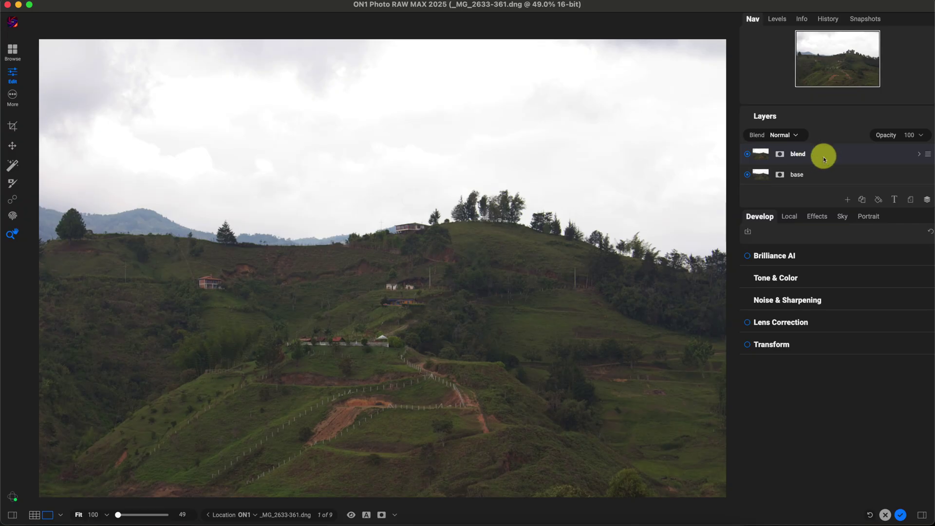
- Preview blend modes such as Color Burn on the blend layer without applying one, and delete the layer
left_click(789, 136)
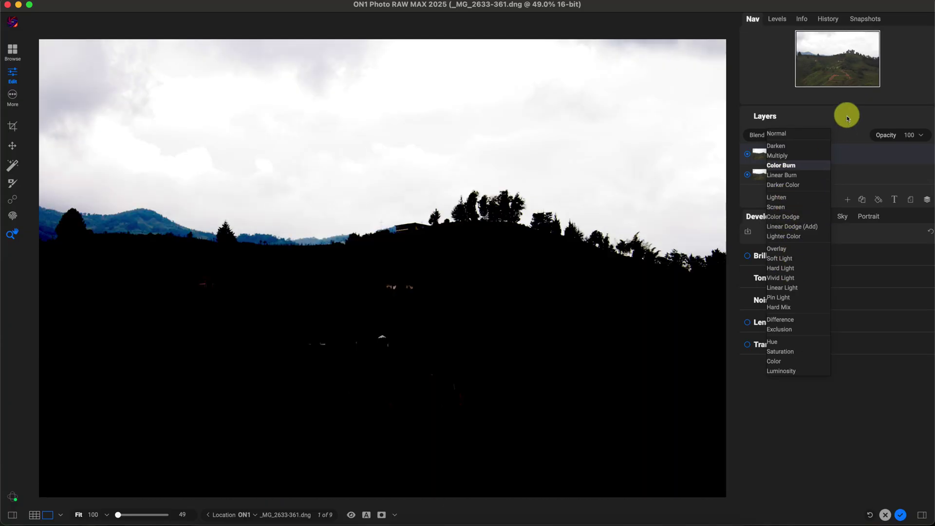
left_click(846, 116)
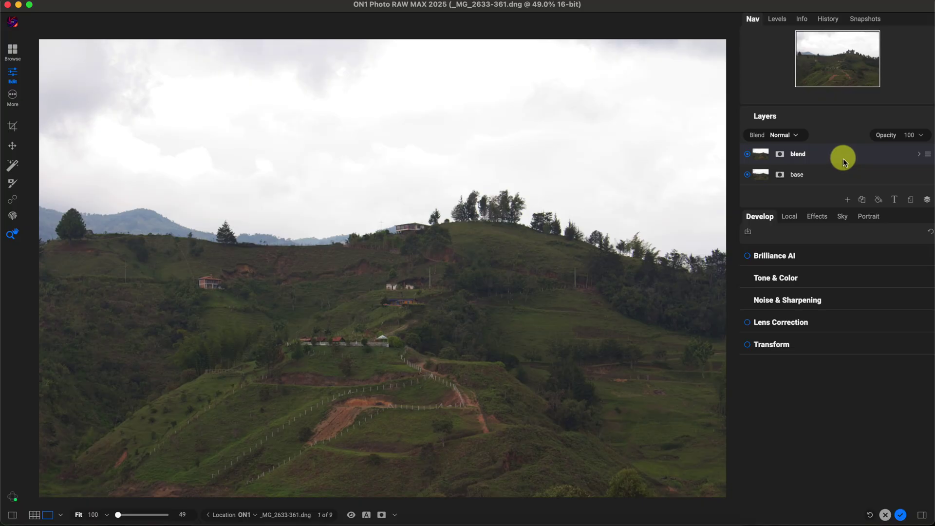
left_click_drag(844, 162, 923, 208)
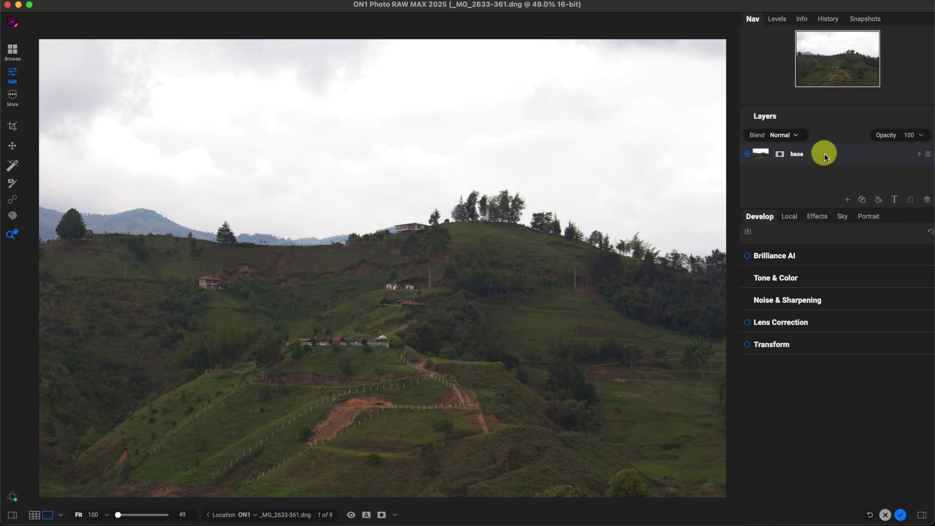
- Add a Glow filter effect to the base layer of the hillside photo
left_click(818, 218)
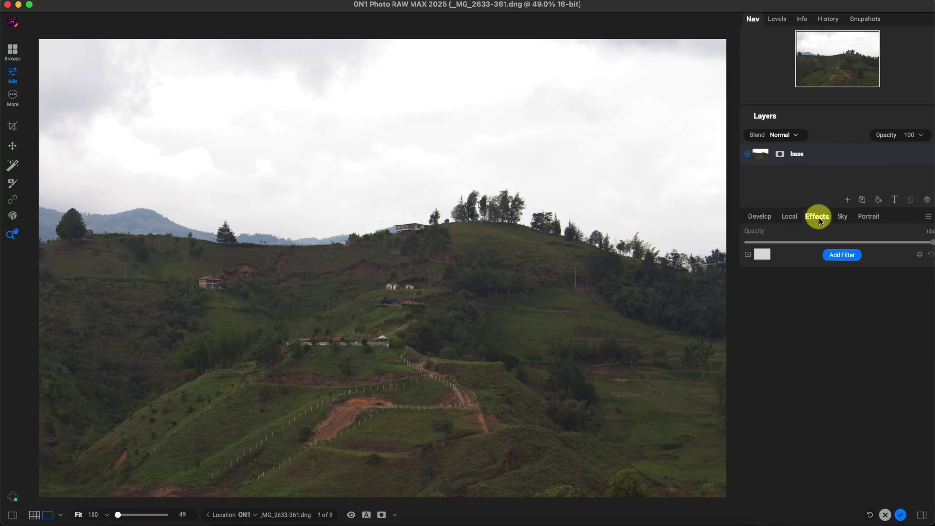
left_click(844, 255)
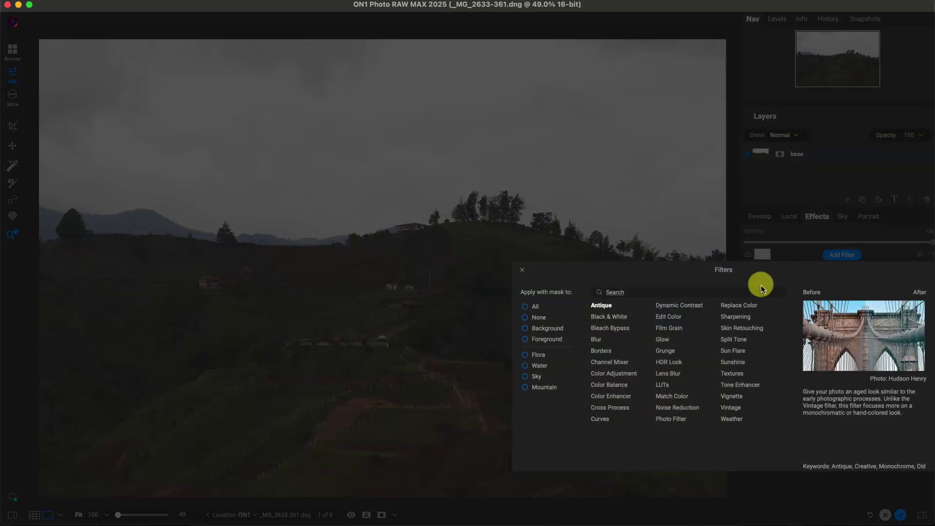
left_click(665, 339)
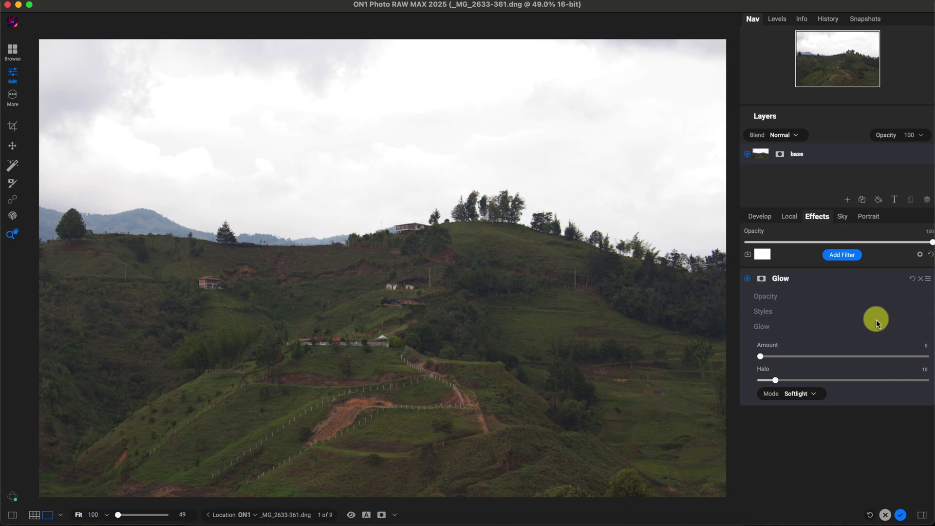
left_click(860, 327)
left_click(860, 327)
- Apply the Orton Clean style to the Glow filter
left_click(850, 315)
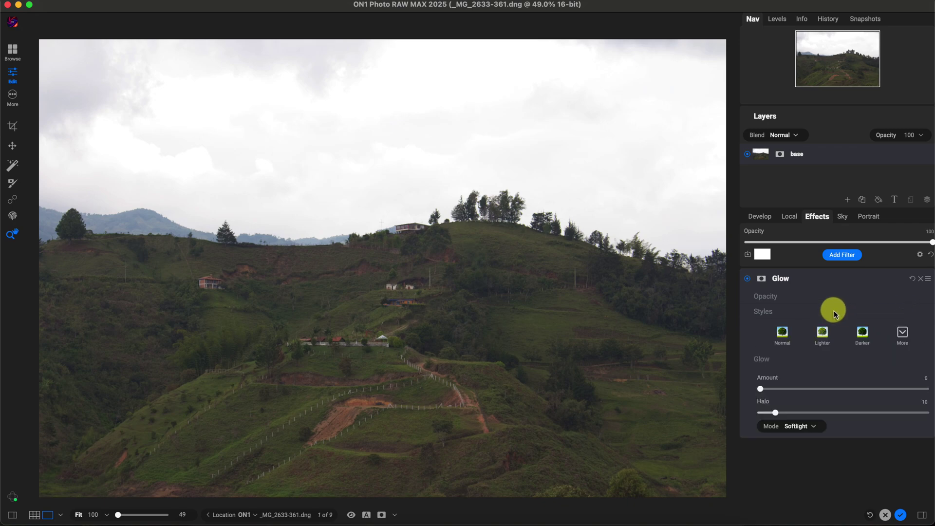
left_click(899, 335)
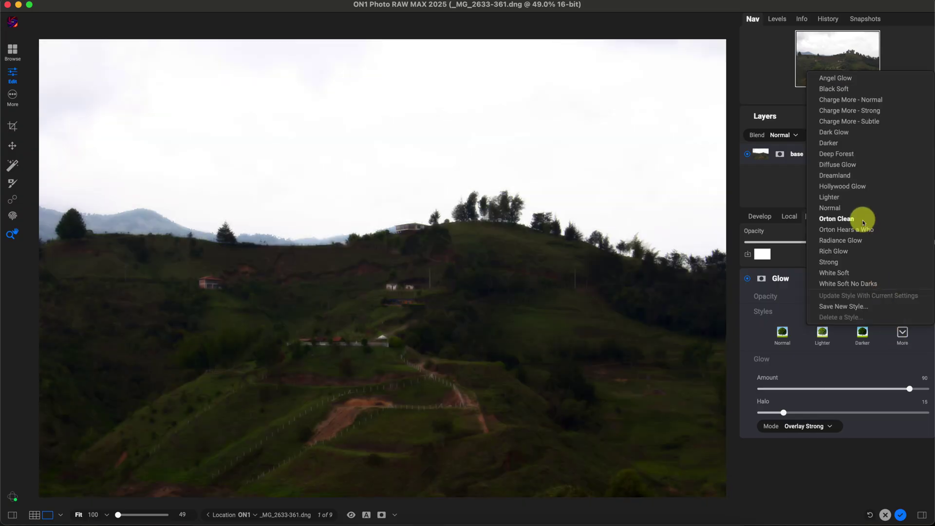
left_click(864, 220)
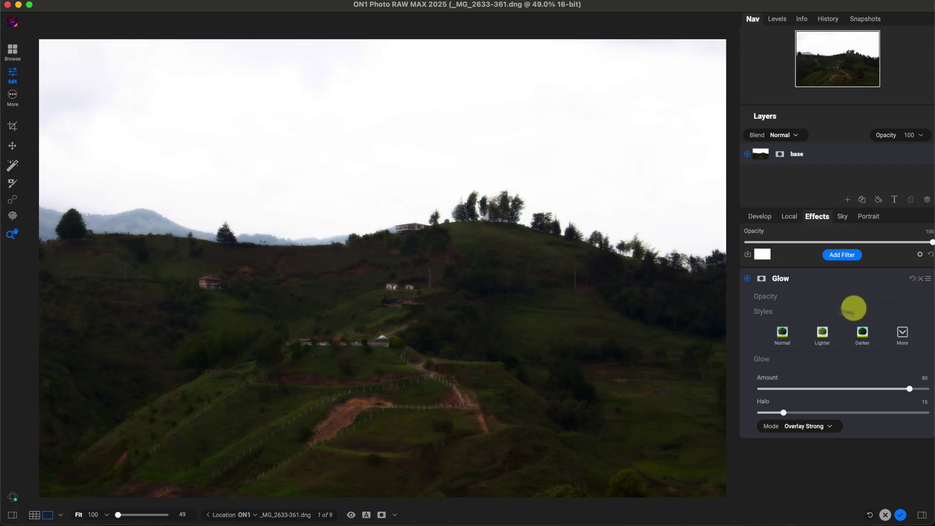
- Preview blend modes in the Glow filter's blending properties and set the filter's blend mode to Soft Light
left_click(762, 281)
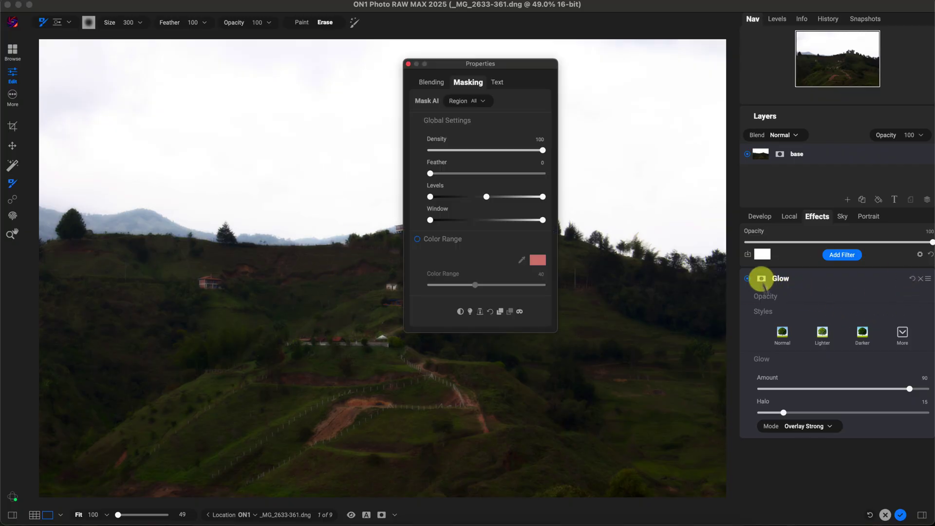
left_click(432, 81)
left_click_drag(508, 66, 537, 65)
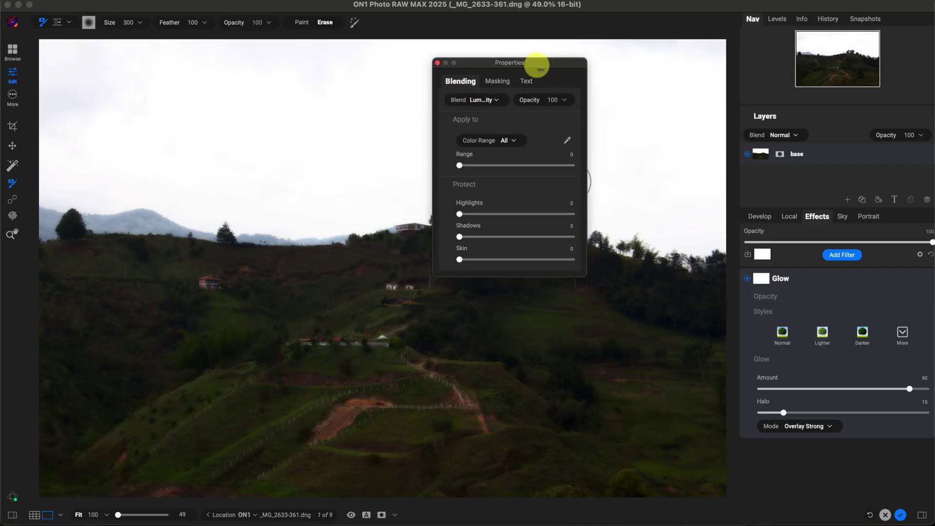
left_click(506, 99)
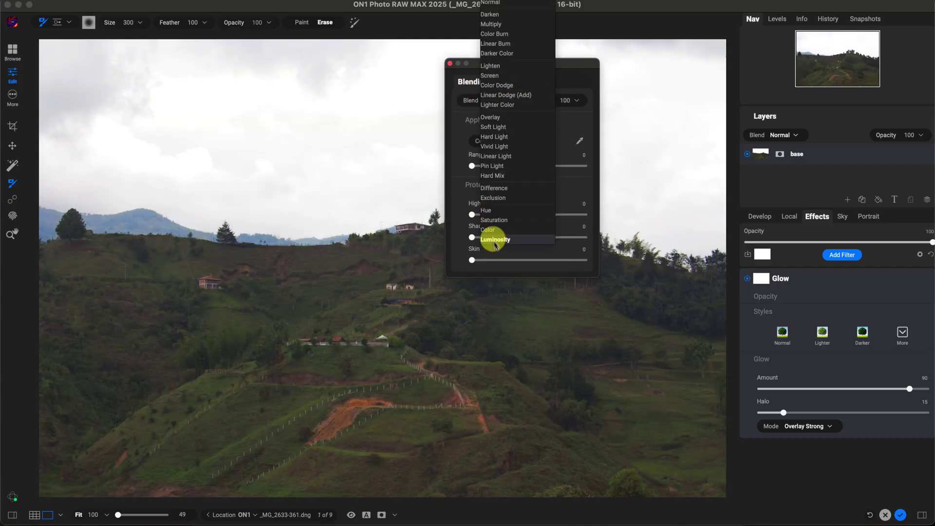
left_click(487, 237)
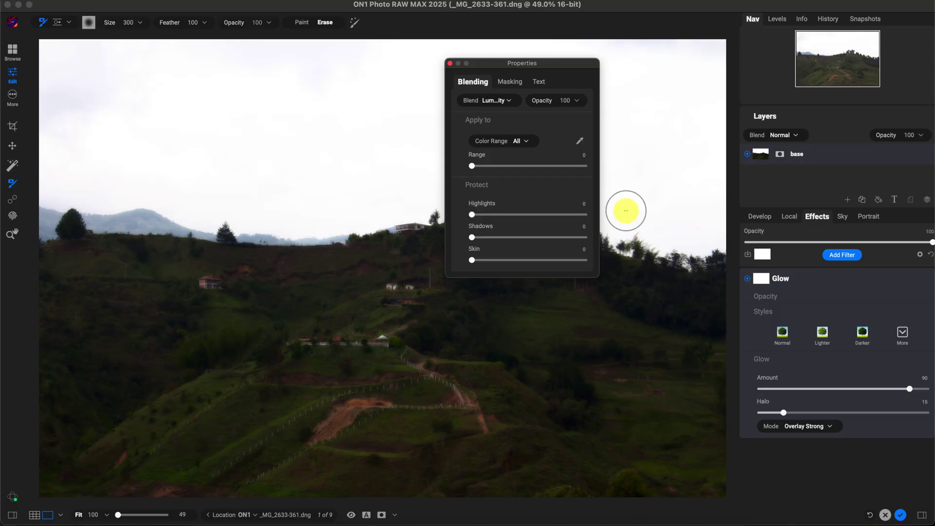
left_click(511, 100)
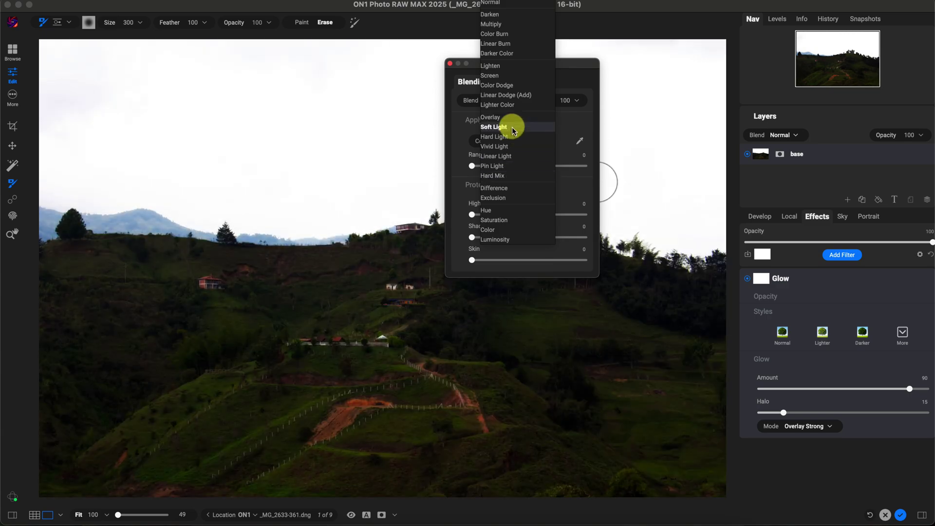
left_click(514, 128)
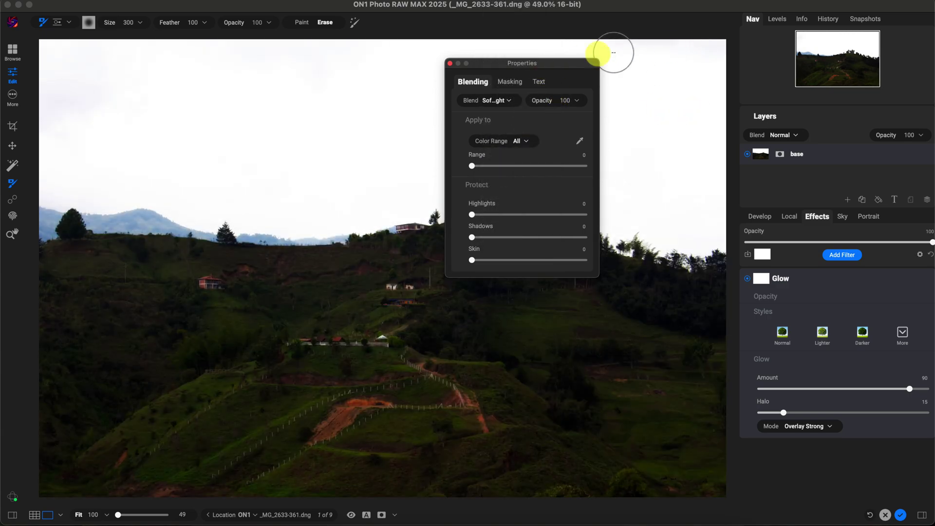
left_click_drag(555, 63, 735, 72)
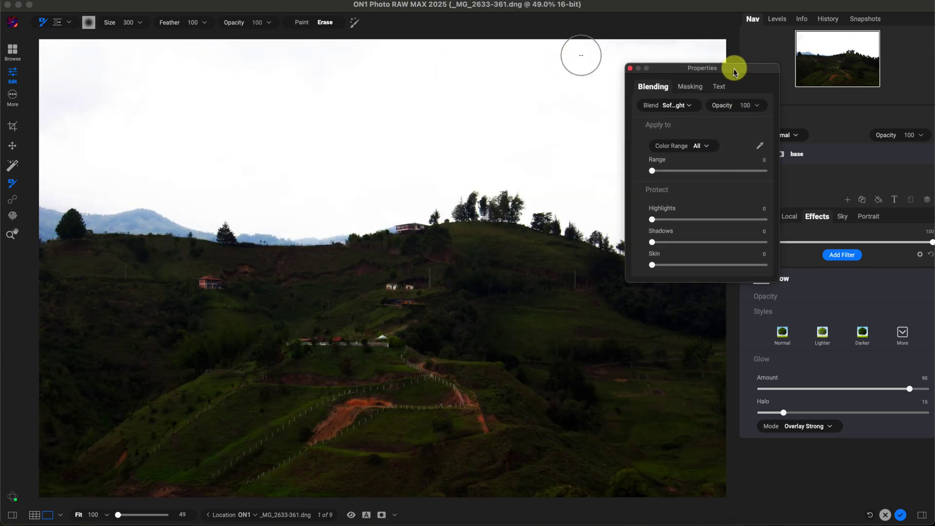
left_click(684, 105)
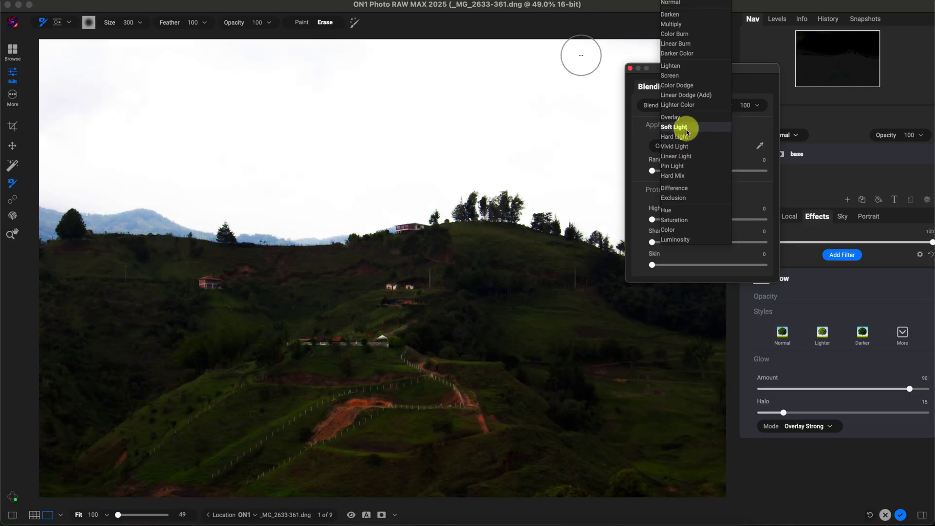
left_click(684, 128)
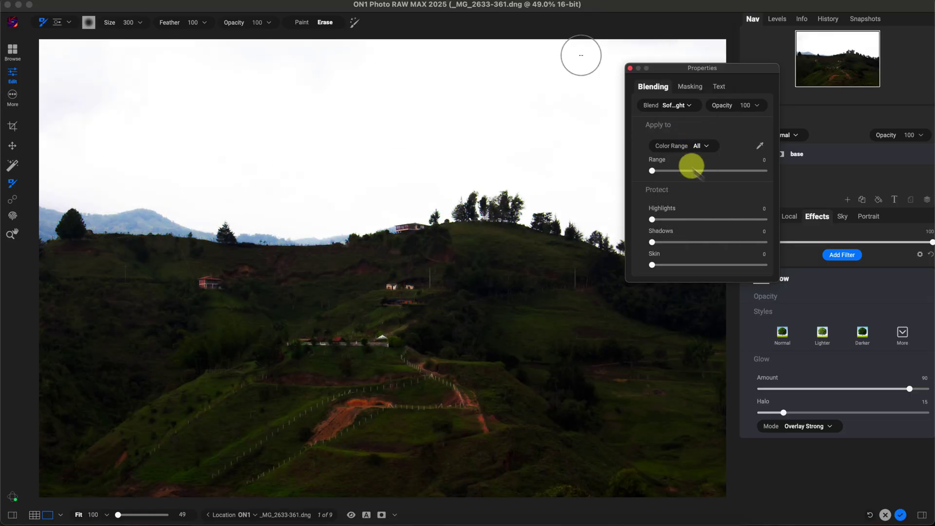
left_click(630, 68)
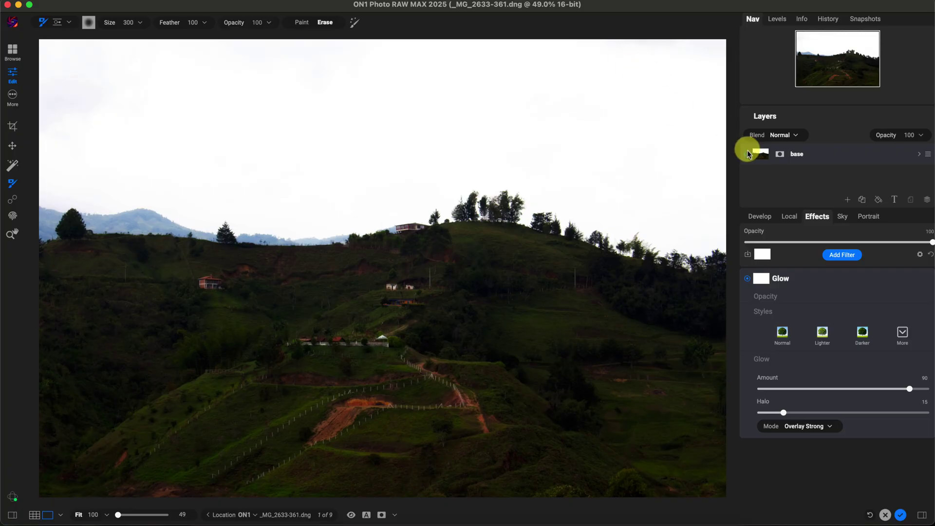
- Adjust the hillside photo's develop tone settings: Shadows to 32, Highlights to -17 and Whites to -21
left_click(760, 216)
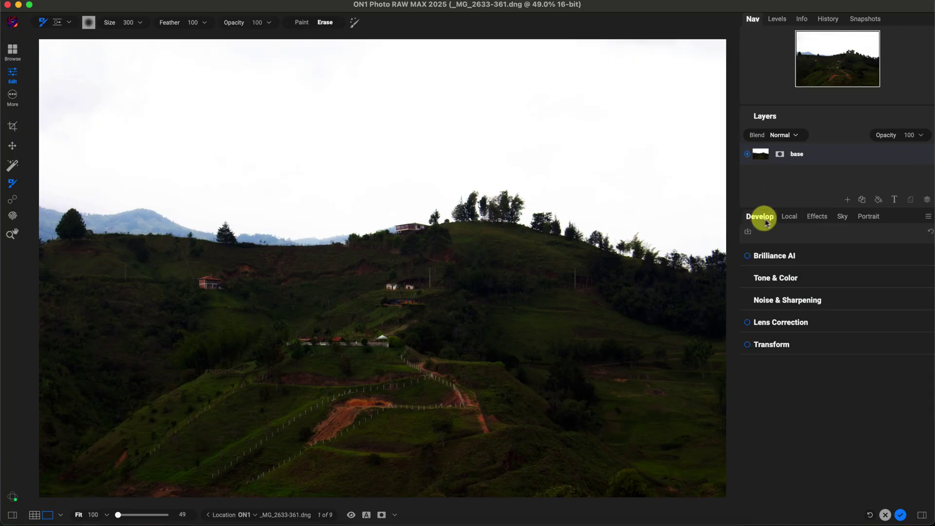
left_click(815, 282)
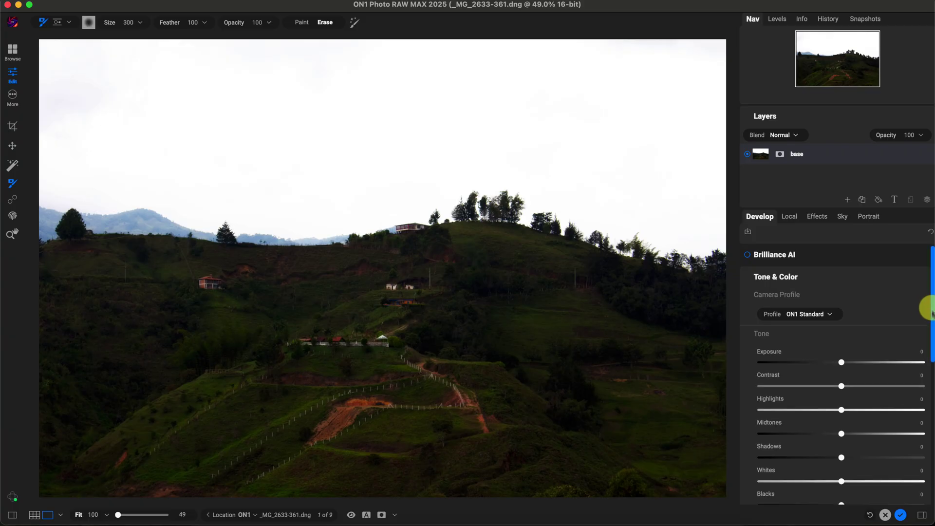
left_click_drag(925, 307, 930, 347)
left_click_drag(841, 376, 866, 378)
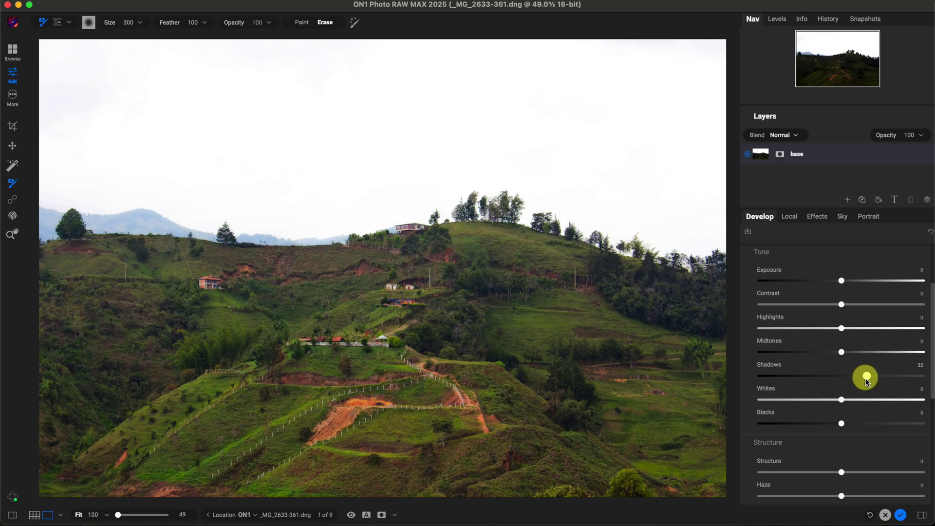
left_click_drag(842, 328, 827, 328)
left_click_drag(842, 400, 822, 398)
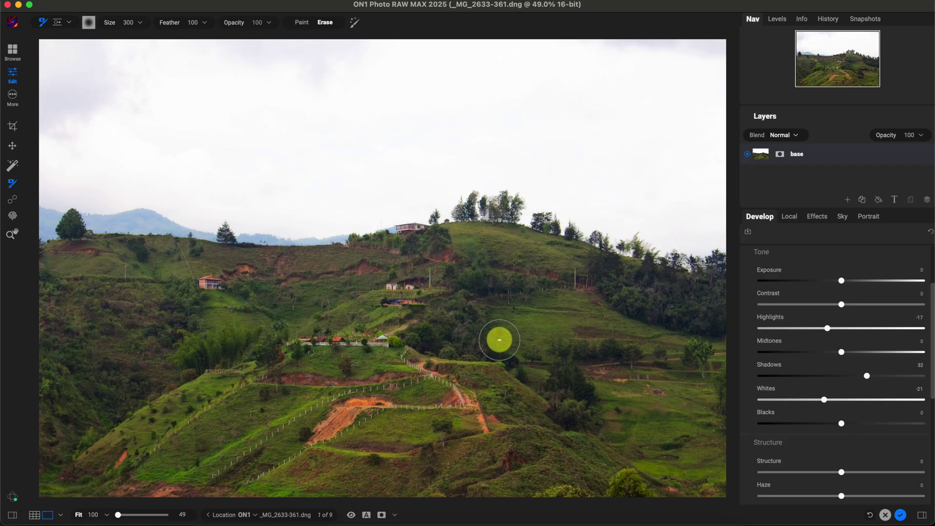
- Compare the photo before and after the edits, and with the Glow filter disabled and enabled
key("super+p")
key("super+p")
key("super+p")
key("super+p")
left_click(819, 218)
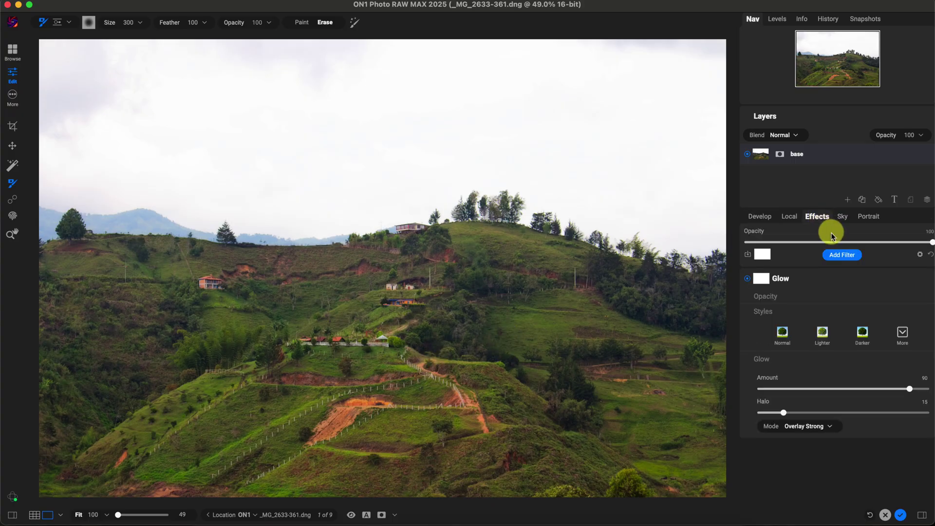
left_click(747, 279)
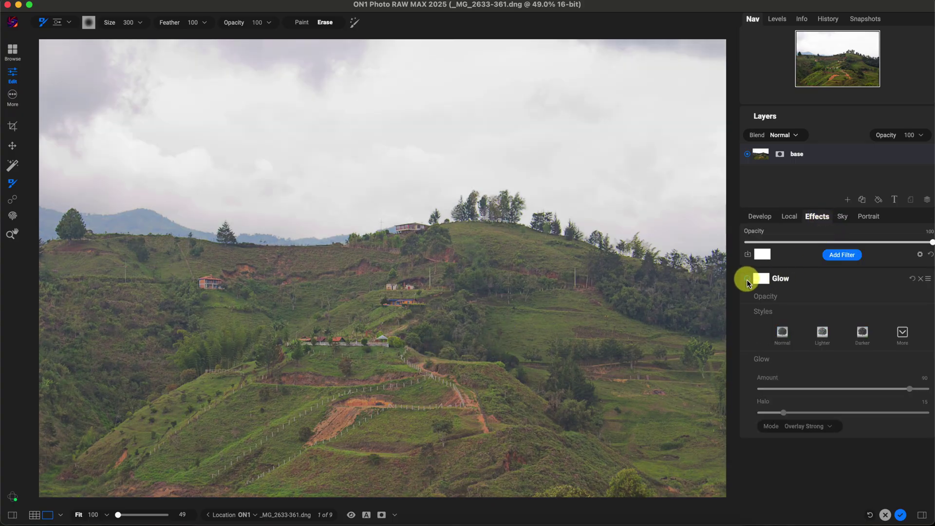
left_click(748, 279)
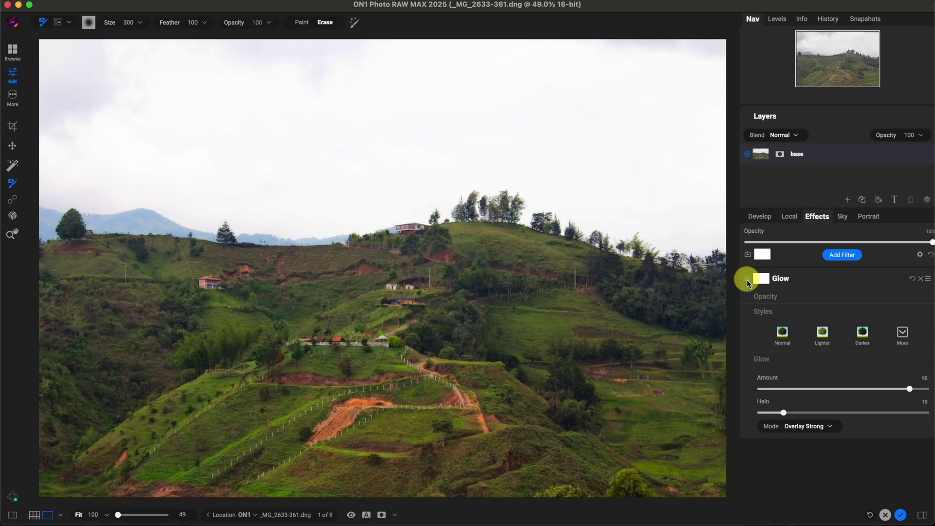
left_click(748, 280)
left_click(748, 279)
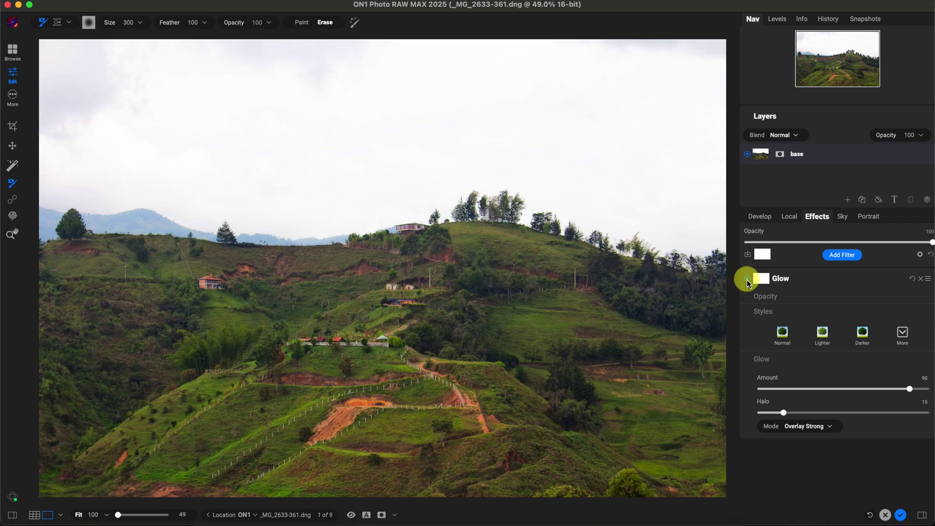
left_click(795, 136)
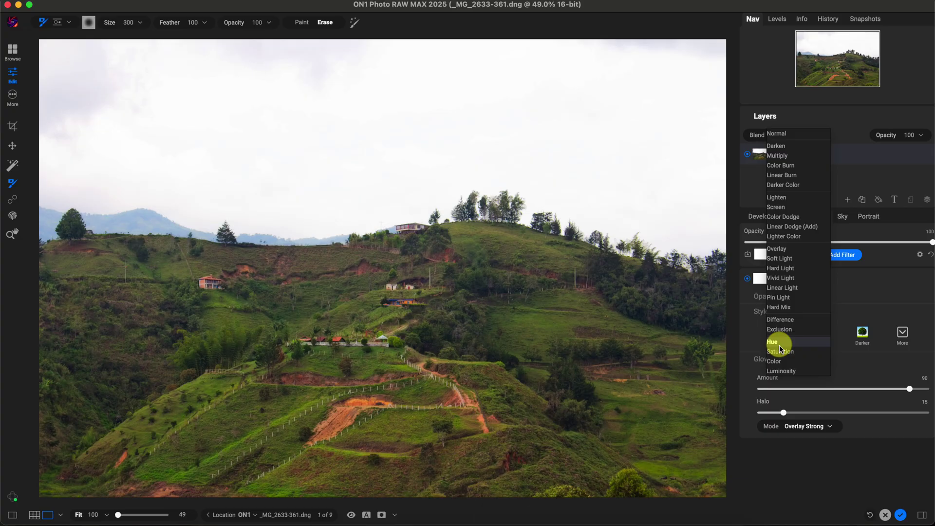
left_click(846, 125)
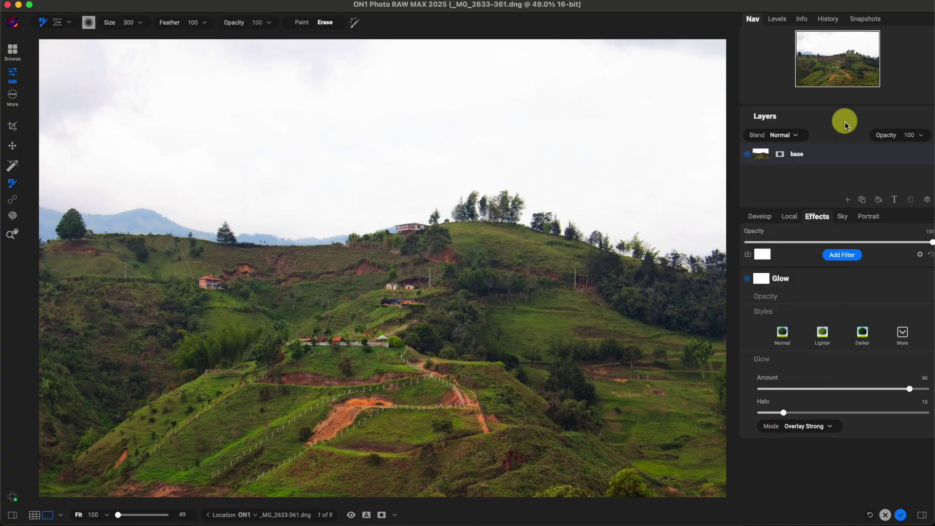